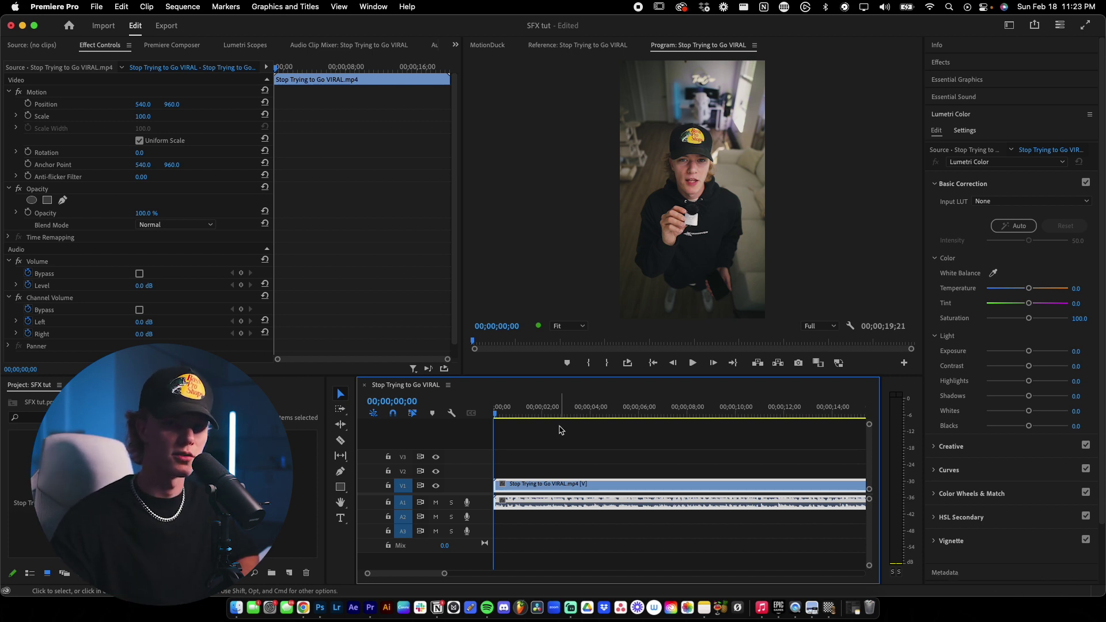
- Show the Chriss SFX folder from the User library in Premiere Composer
{"action": "left_click", "coordinate": [171, 45]}
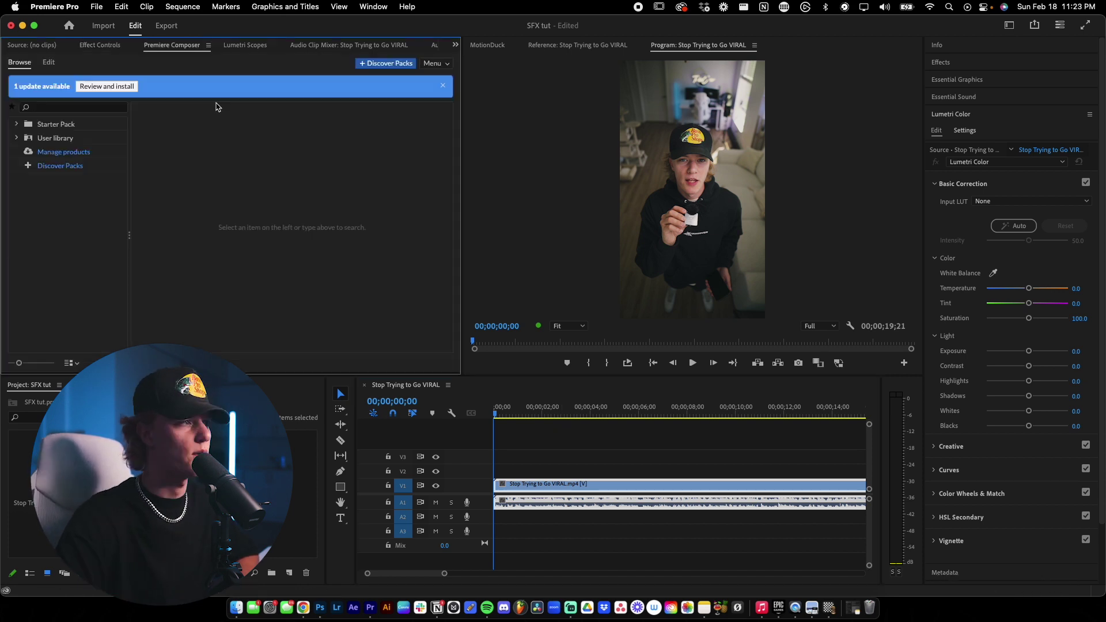
{"action": "left_click", "coordinate": [17, 138]}
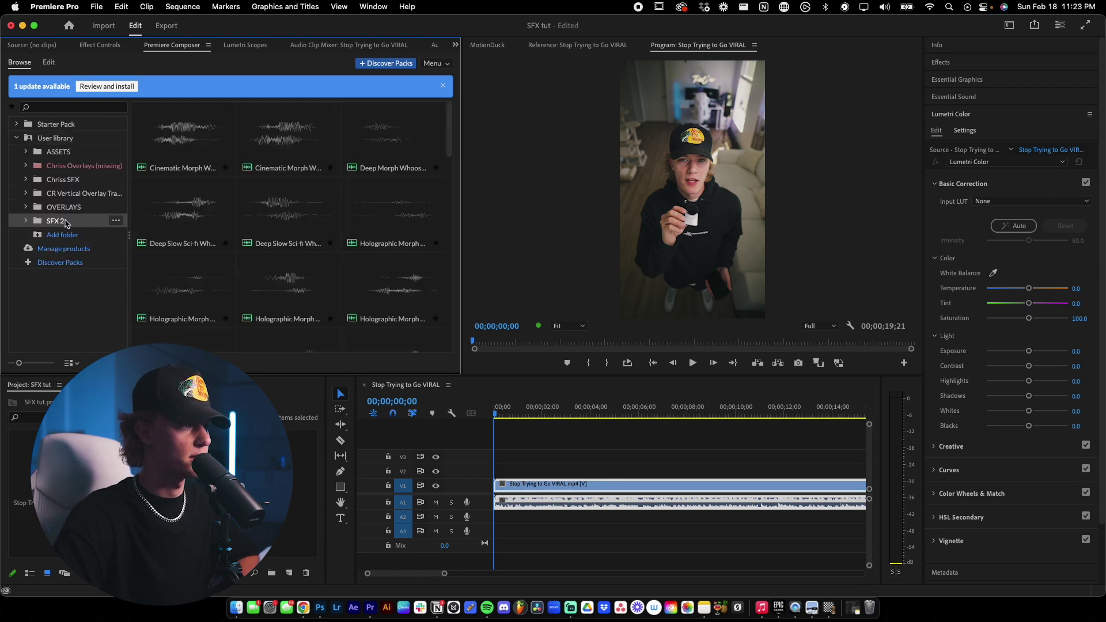
{"action": "left_click", "coordinate": [64, 179]}
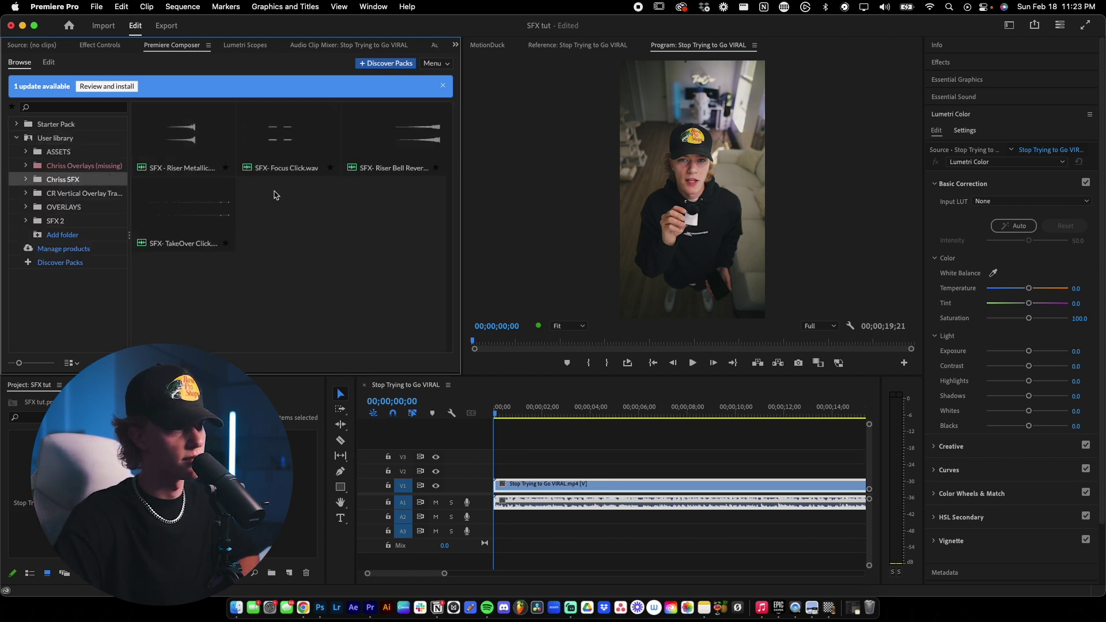
- Preview the Riser Metallic, Focus Click, Riser Bell and TakeOver Click sound effects
{"action": "left_click", "coordinate": [189, 140]}
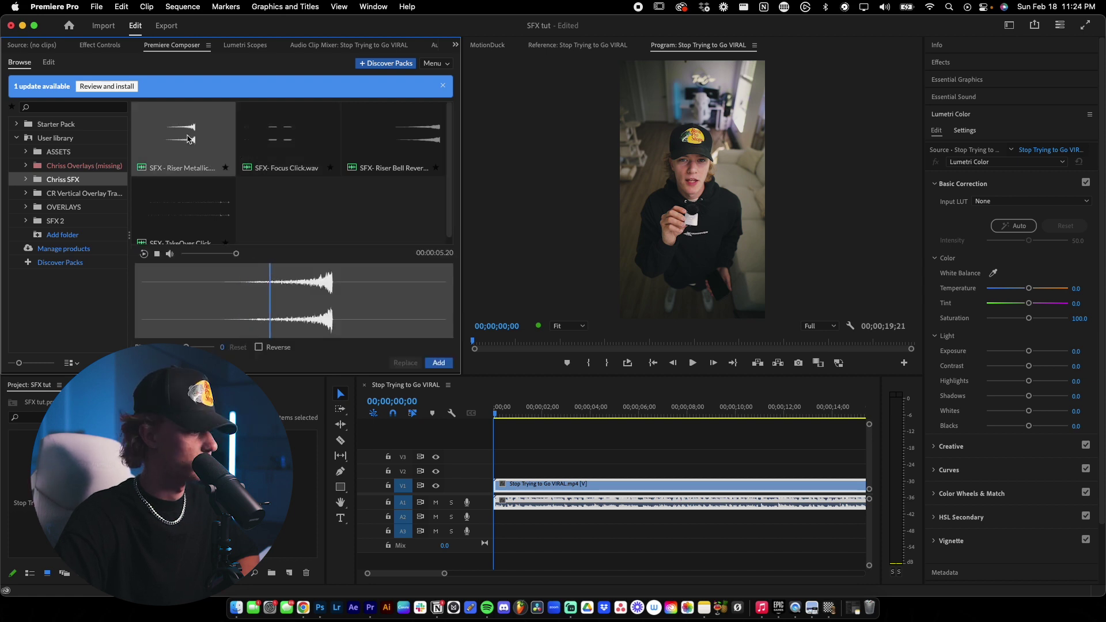
{"action": "left_click", "coordinate": [279, 148]}
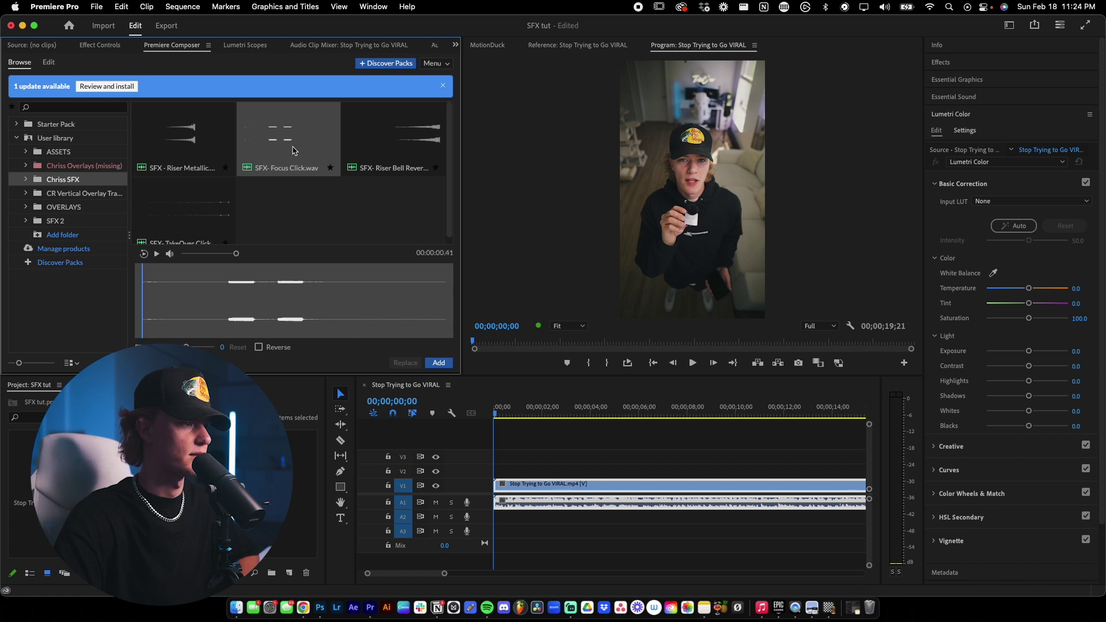
{"action": "left_click", "coordinate": [421, 149]}
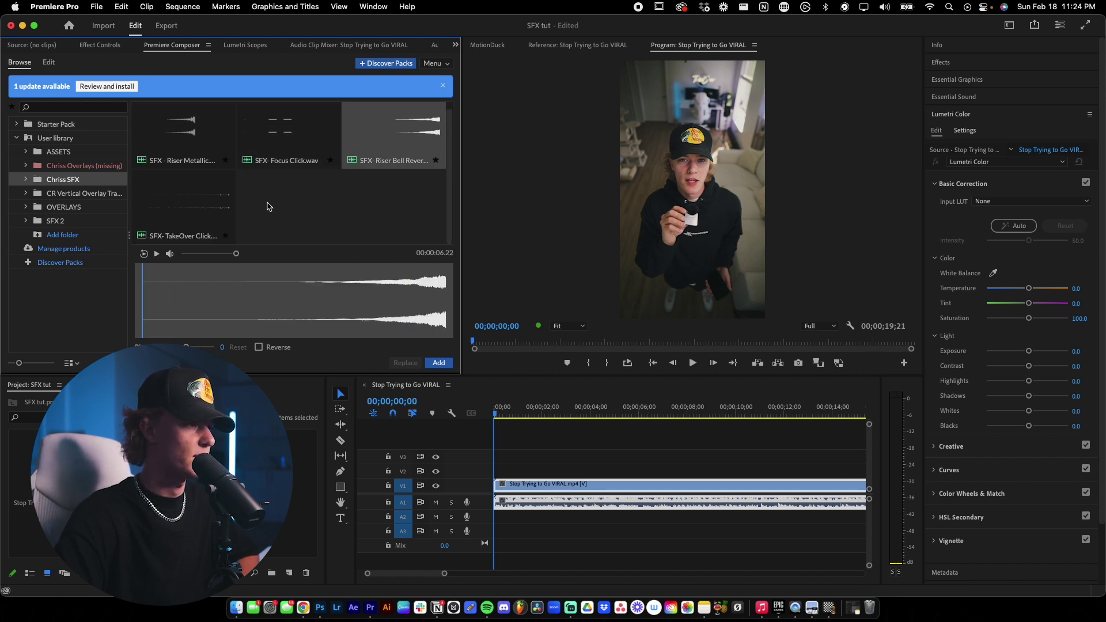
{"action": "left_click", "coordinate": [180, 206]}
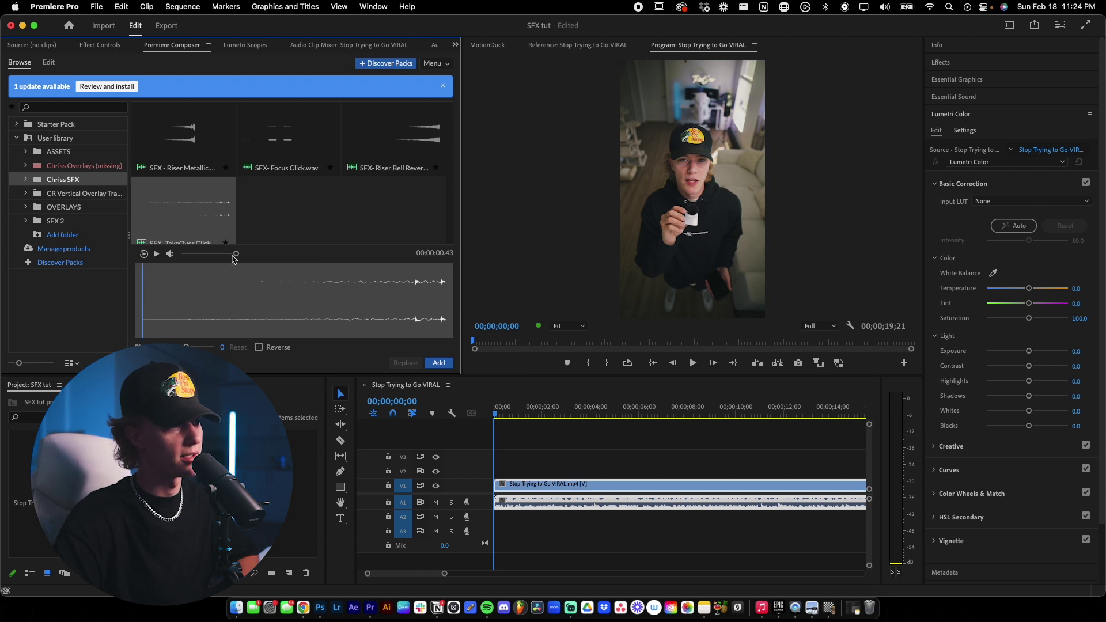
{"action": "left_click", "coordinate": [186, 216]}
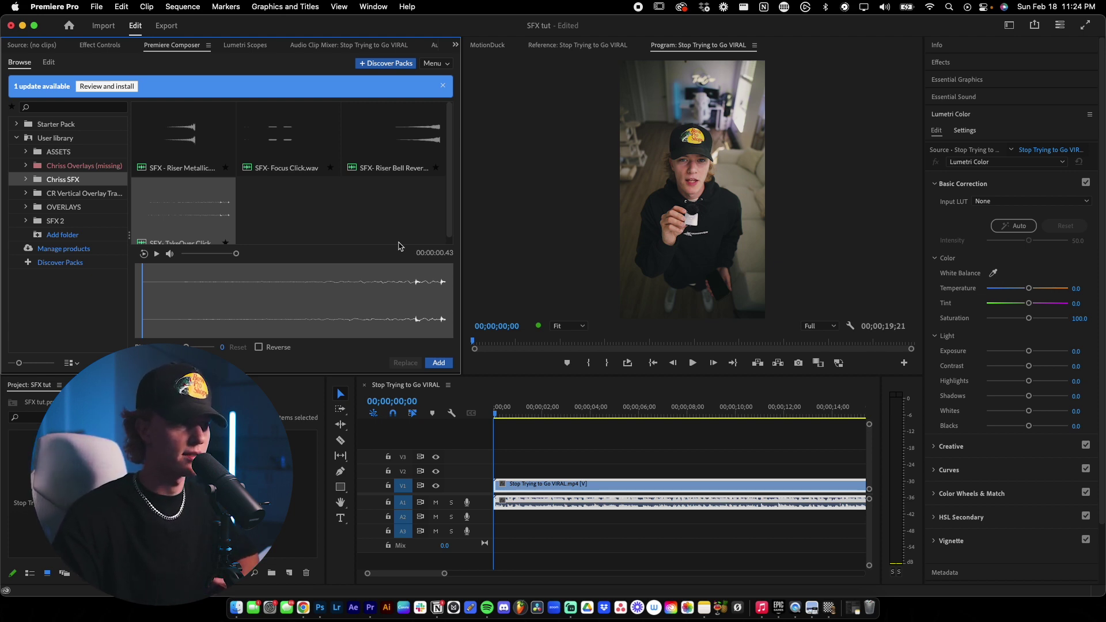
- Add SFX - Riser Metallic to A2 at about 00;00;07;00 and play it back
{"action": "left_click", "coordinate": [177, 144]}
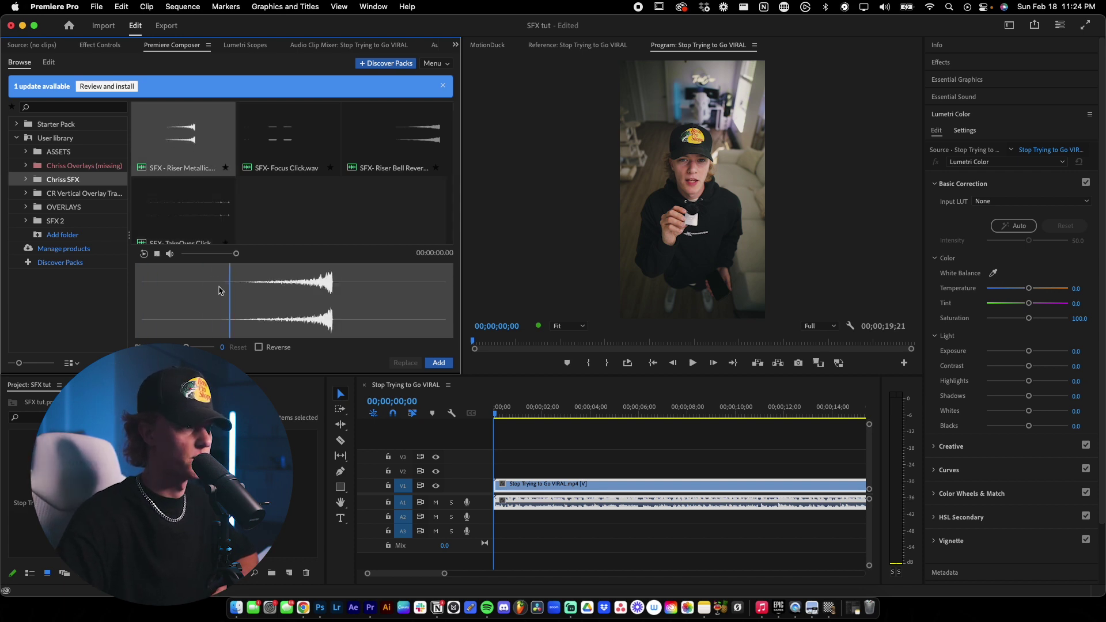
{"action": "left_click", "coordinate": [439, 366]}
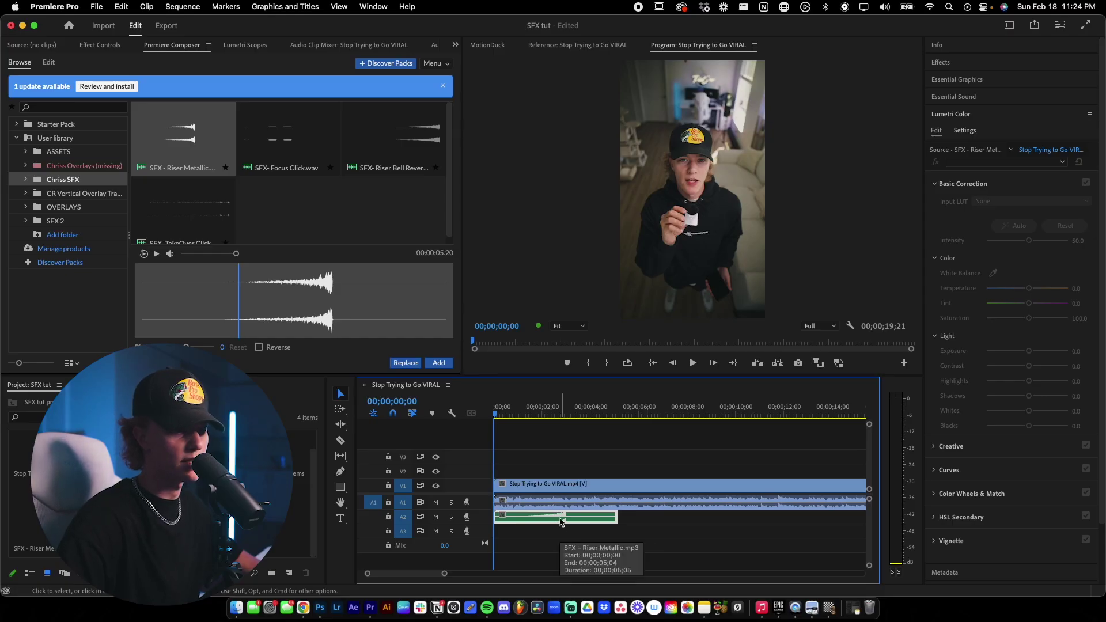
{"action": "left_click_drag", "start_coordinate": [550, 522], "coordinate": [715, 520]}
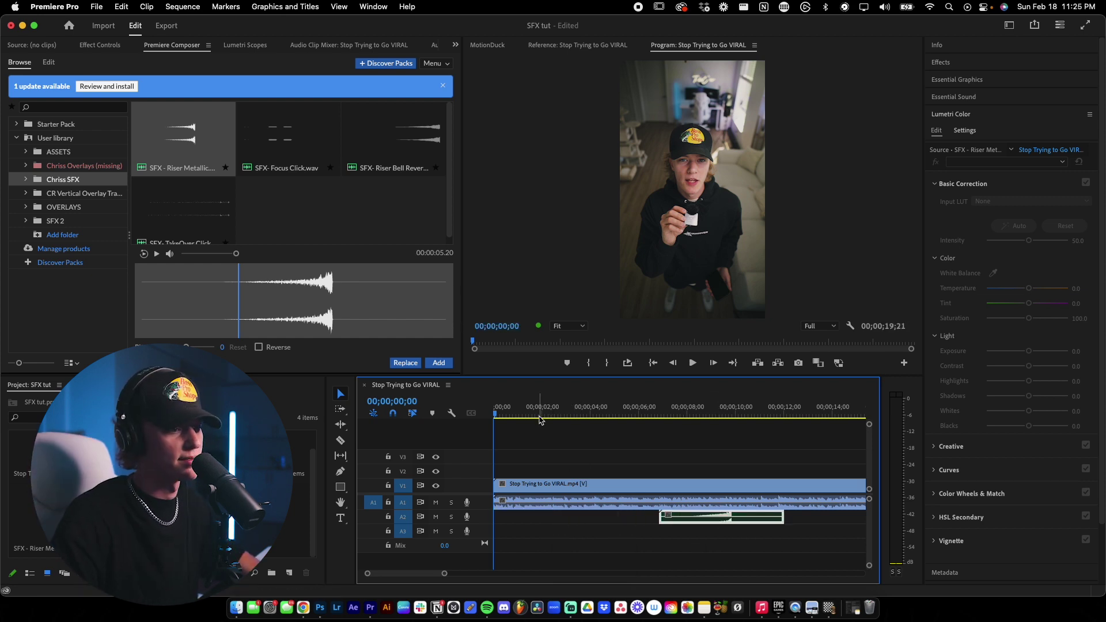
{"action": "key", "text": "equal"}
{"action": "key", "text": "space"}
{"action": "left_click", "coordinate": [563, 445]}
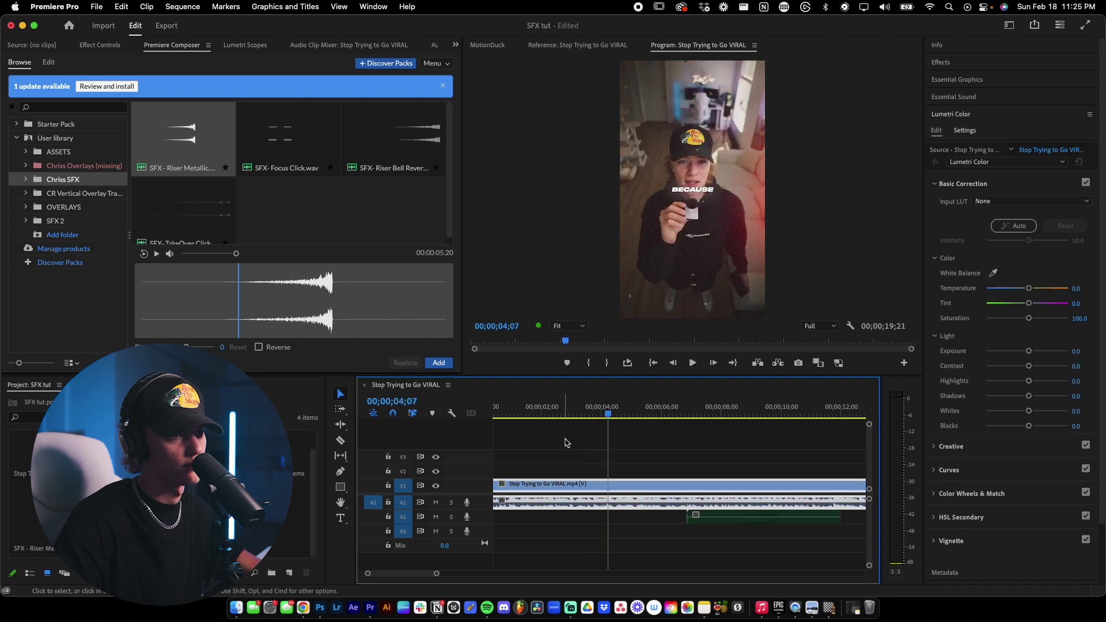
- Razor the main V1 clip at 04;02
{"action": "left_click", "coordinate": [587, 418]}
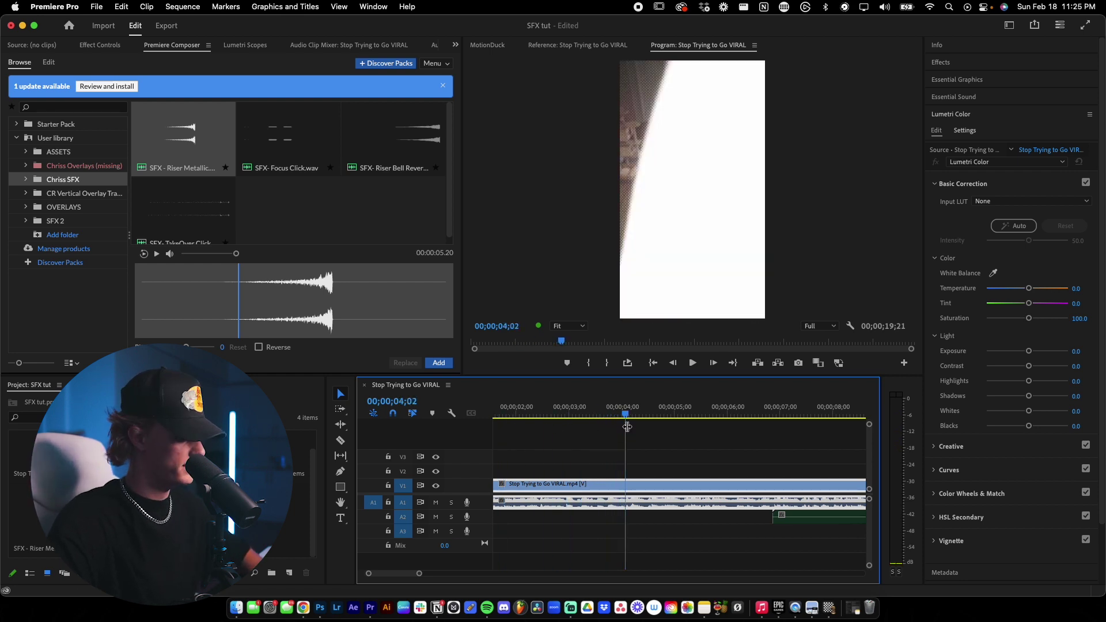
{"action": "key", "text": "c"}
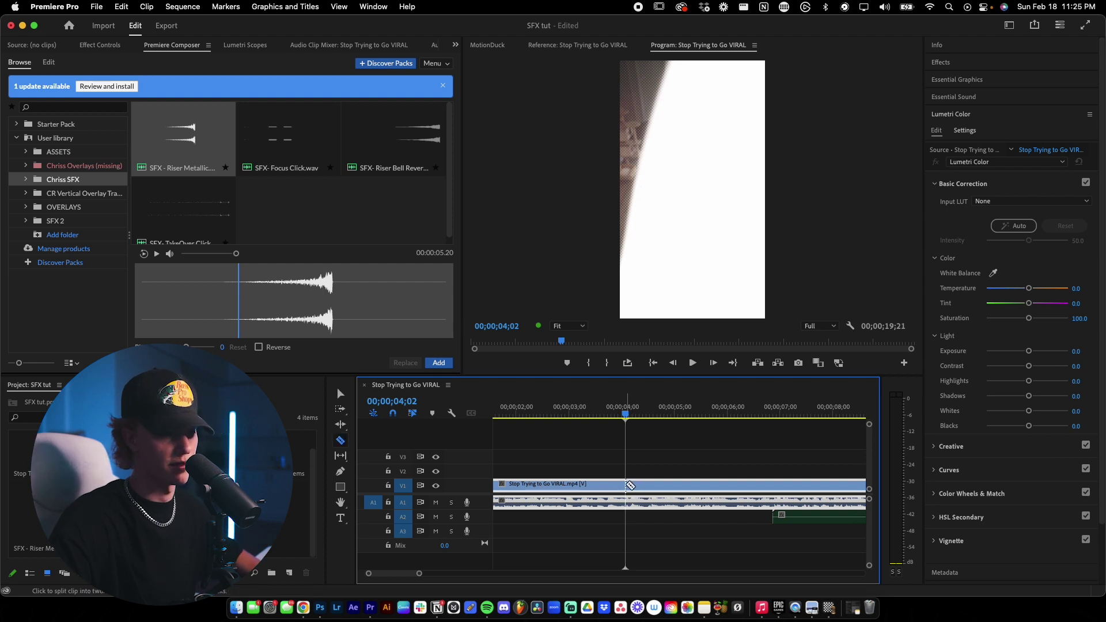
{"action": "left_click", "coordinate": [628, 486]}
{"action": "key", "text": "v"}
- Move the Riser Metallic clip left across the cut and trim its start
{"action": "left_click", "coordinate": [799, 518]}
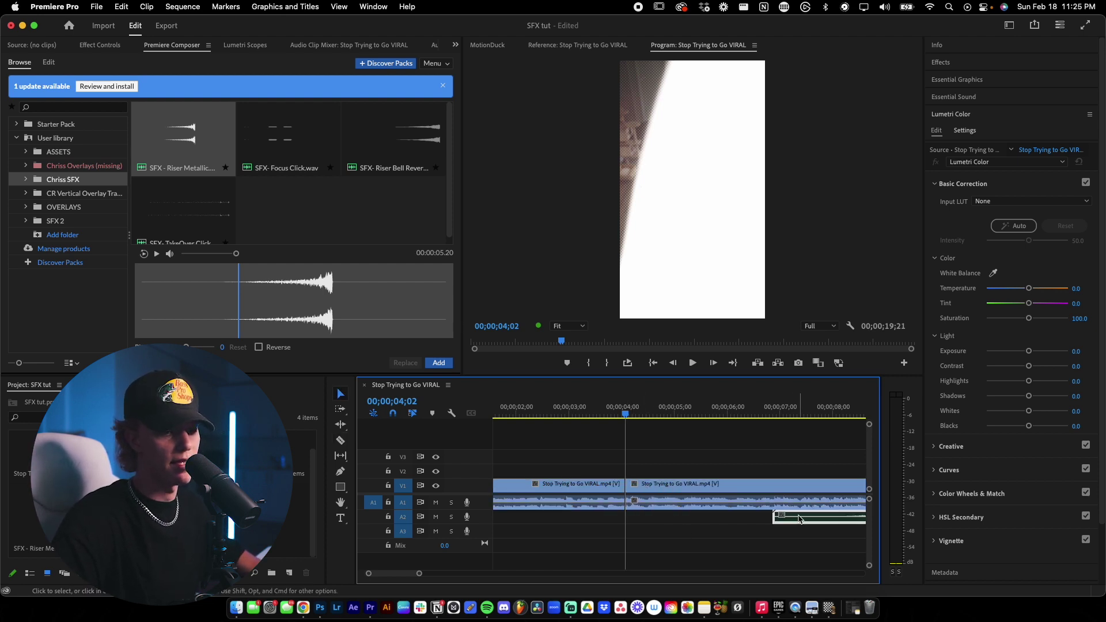
{"action": "left_click_drag", "start_coordinate": [799, 519], "coordinate": [541, 517]}
{"action": "key", "text": "="}
{"action": "key", "text": "minus"}
{"action": "key", "text": "="}
{"action": "key", "text": "="}
{"action": "key", "text": "="}
{"action": "key", "text": "minus"}
{"action": "key", "text": "minus"}
{"action": "key", "text": "minus"}
{"action": "key", "text": "minus"}
{"action": "key", "text": "Up"}
{"action": "key", "text": "space"}
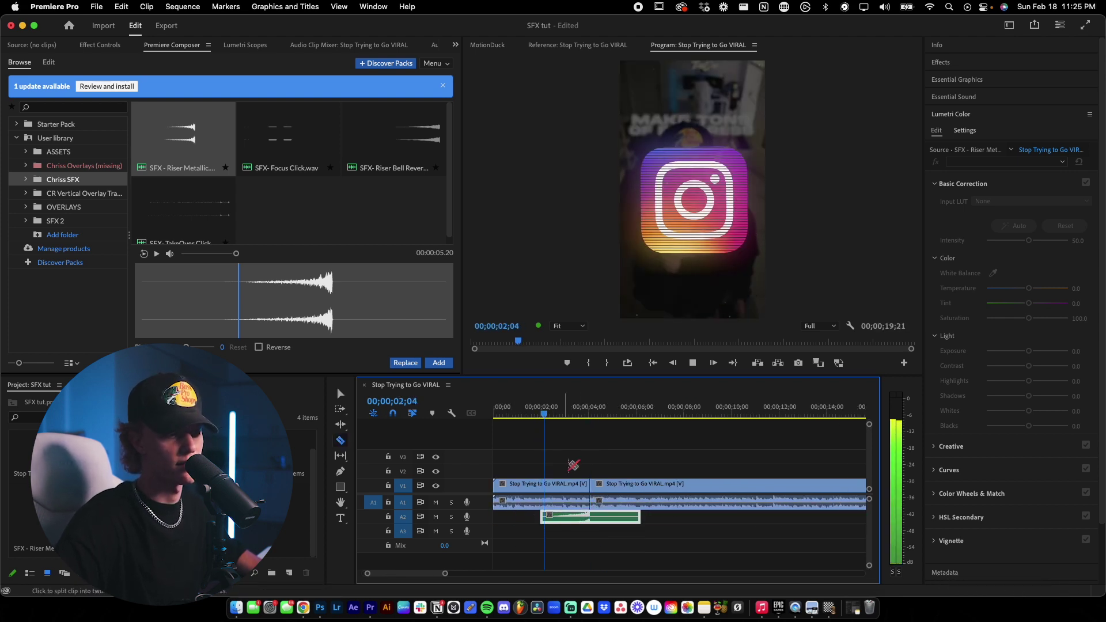
{"action": "key", "text": "space"}
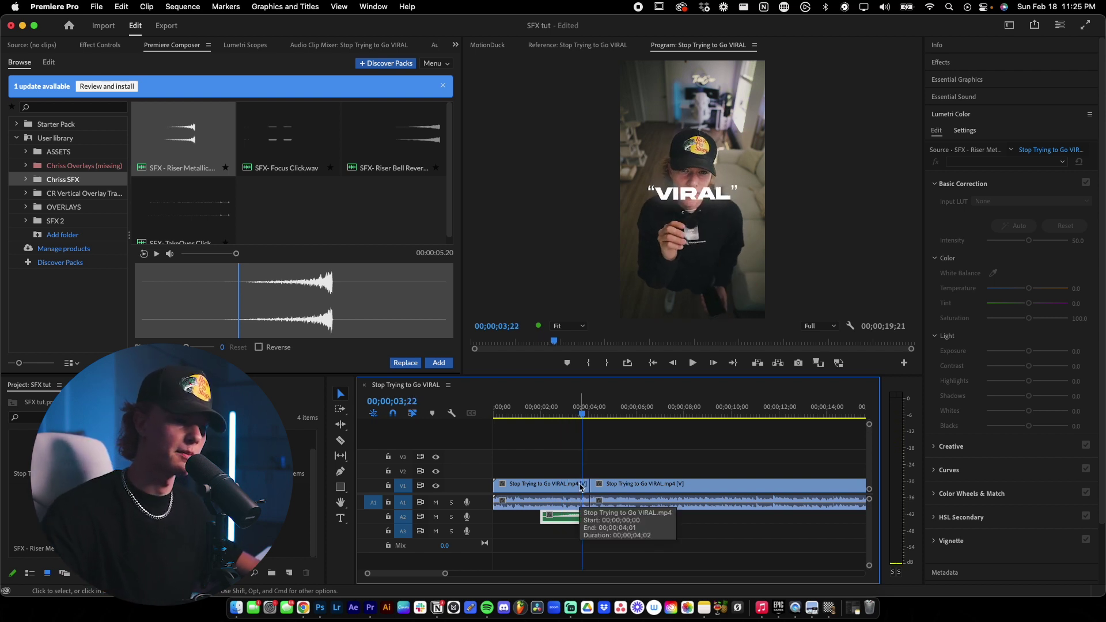
- Unlink the first part of the main clip and delete its audio
{"action": "left_click", "coordinate": [577, 487]}
{"action": "right_click", "coordinate": [579, 507]}
{"action": "left_click", "coordinate": [599, 600]}
{"action": "key", "text": "space"}
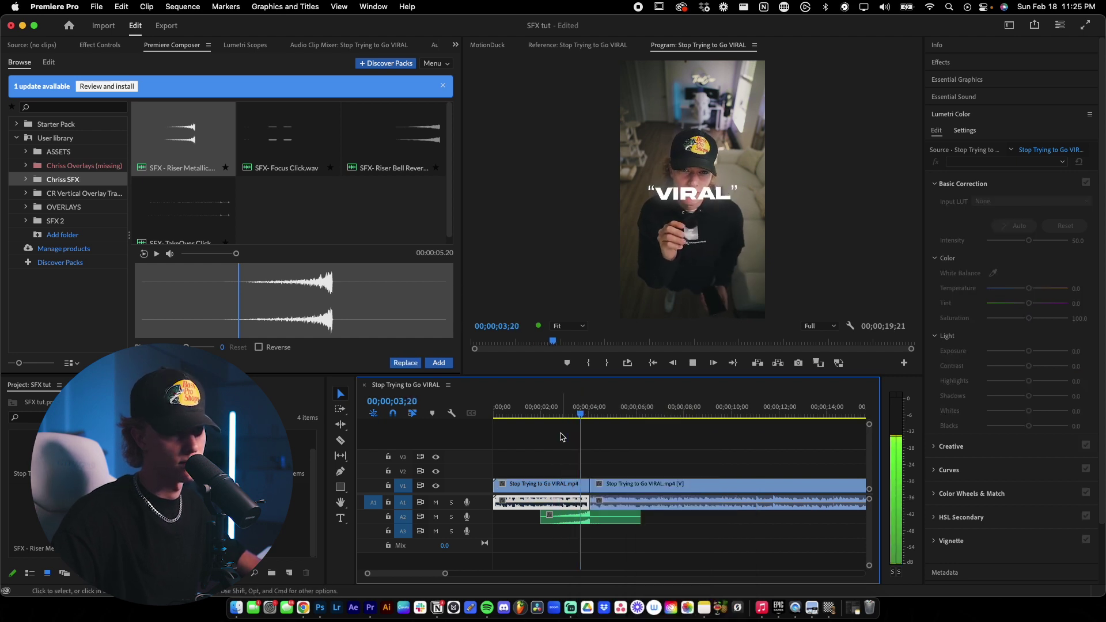
{"action": "key", "text": "Delete"}
{"action": "left_click", "coordinate": [564, 409]}
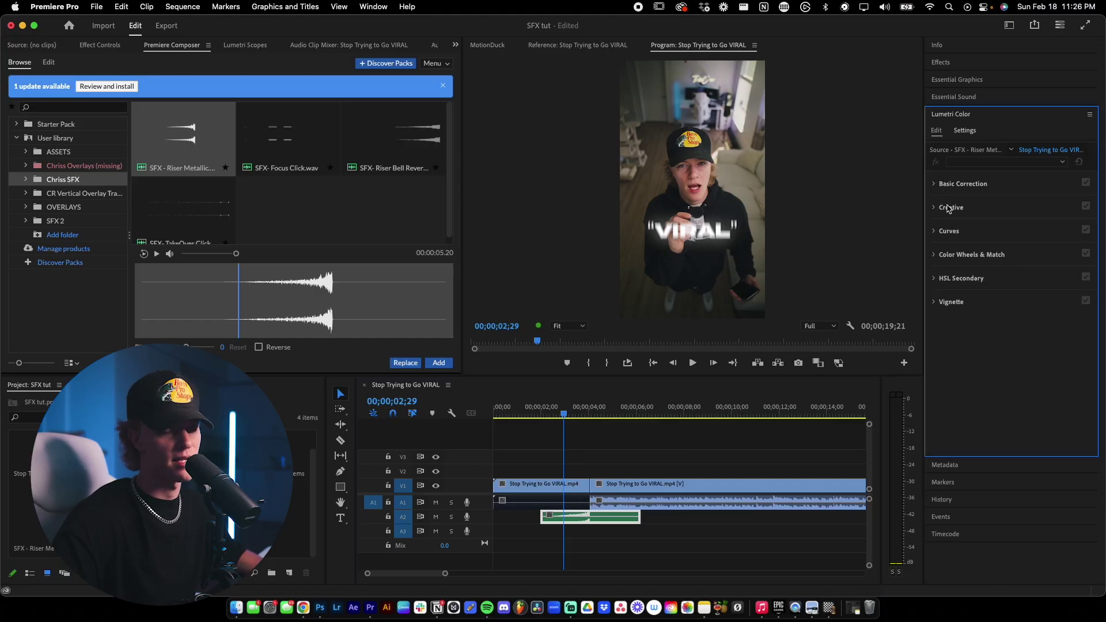
- Tag the Riser Metallic clip as SFX (Default) in Essential Sound
{"action": "left_click", "coordinate": [964, 115]}
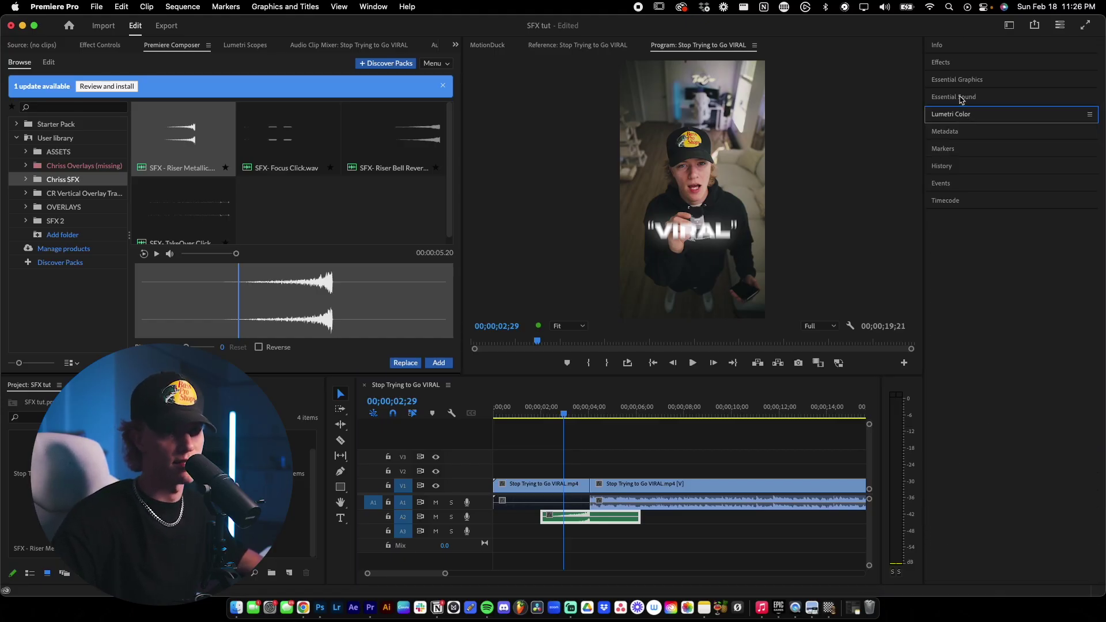
{"action": "left_click", "coordinate": [961, 97]}
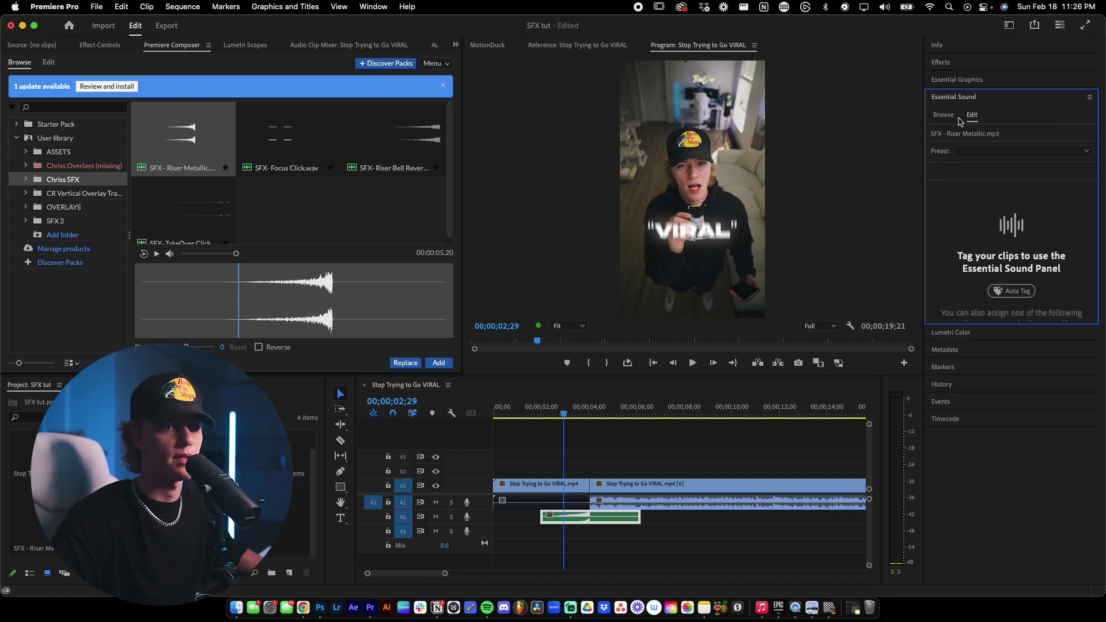
{"action": "left_click", "coordinate": [980, 151]}
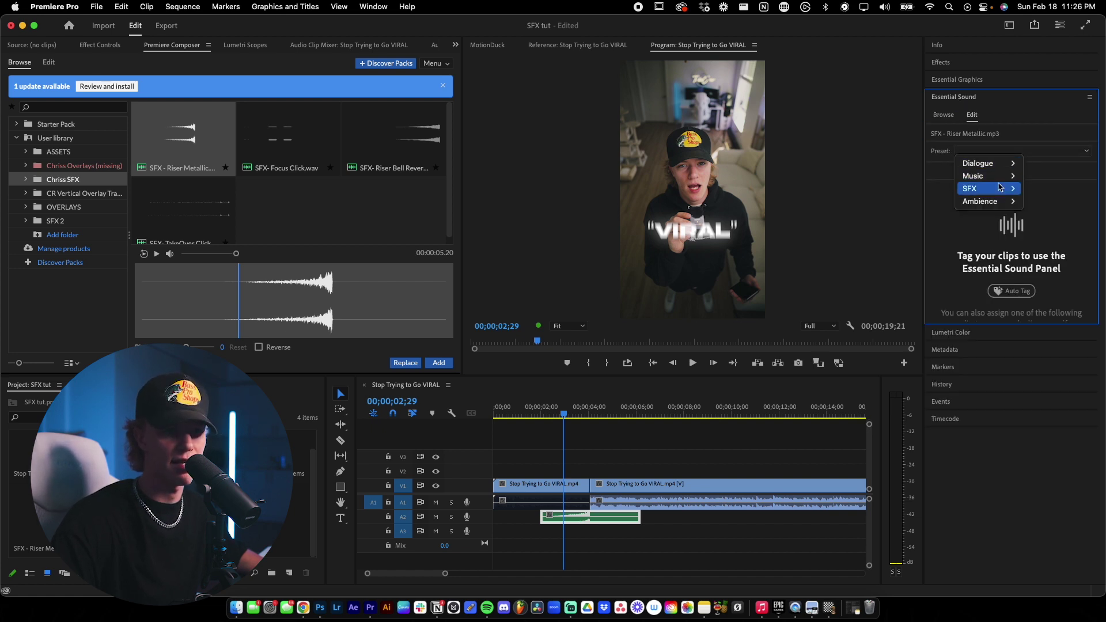
{"action": "mouse_move", "coordinate": [964, 190]}
{"action": "left_click", "coordinate": [901, 188]}
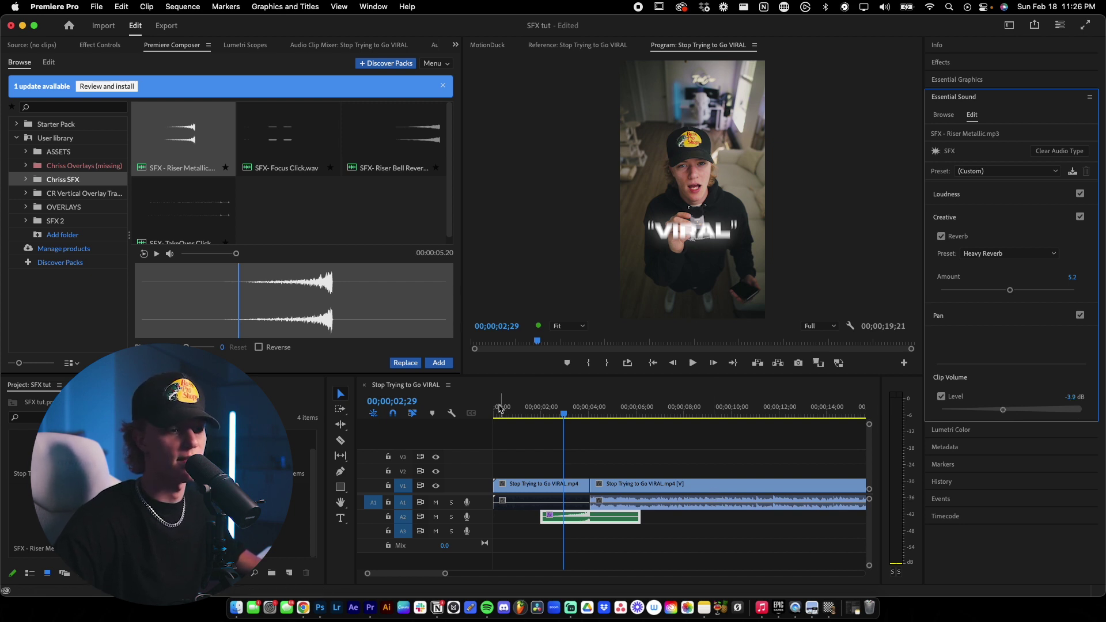
- Unlink the video from the audio of the clips at the cut
{"action": "left_click", "coordinate": [556, 413]}
{"action": "key", "text": "space"}
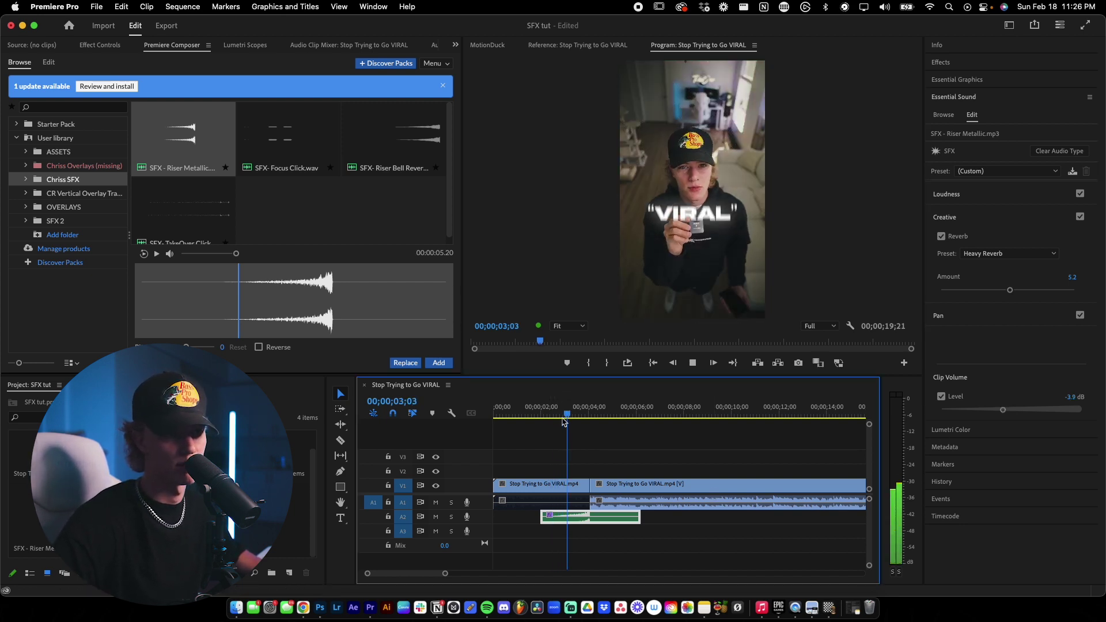
{"action": "key", "text": "space"}
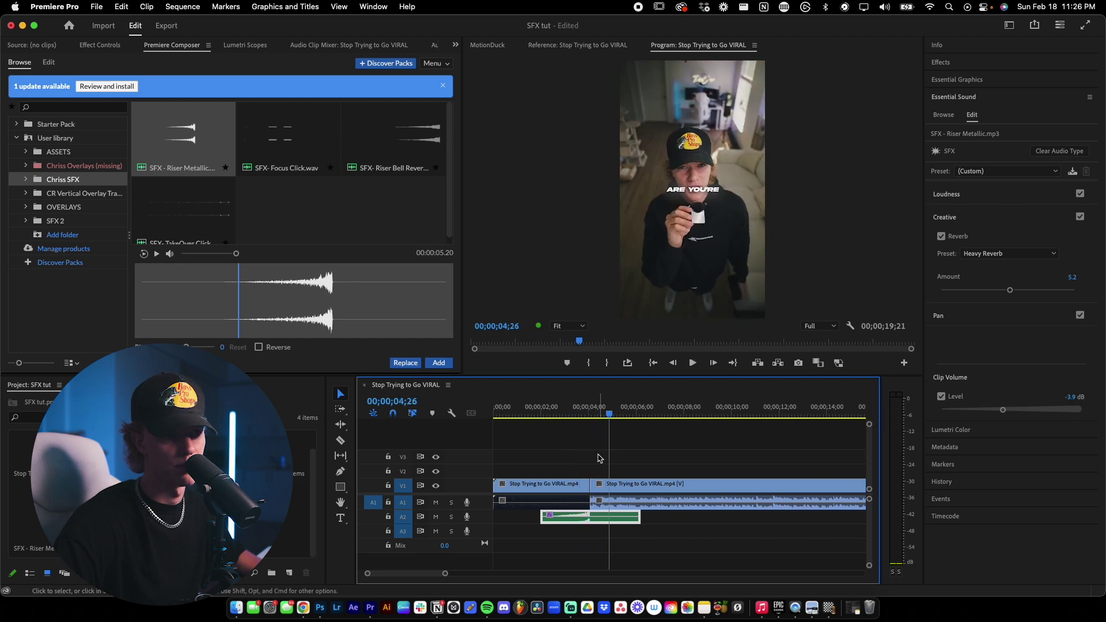
{"action": "left_click", "coordinate": [616, 502]}
{"action": "right_click", "coordinate": [633, 503]}
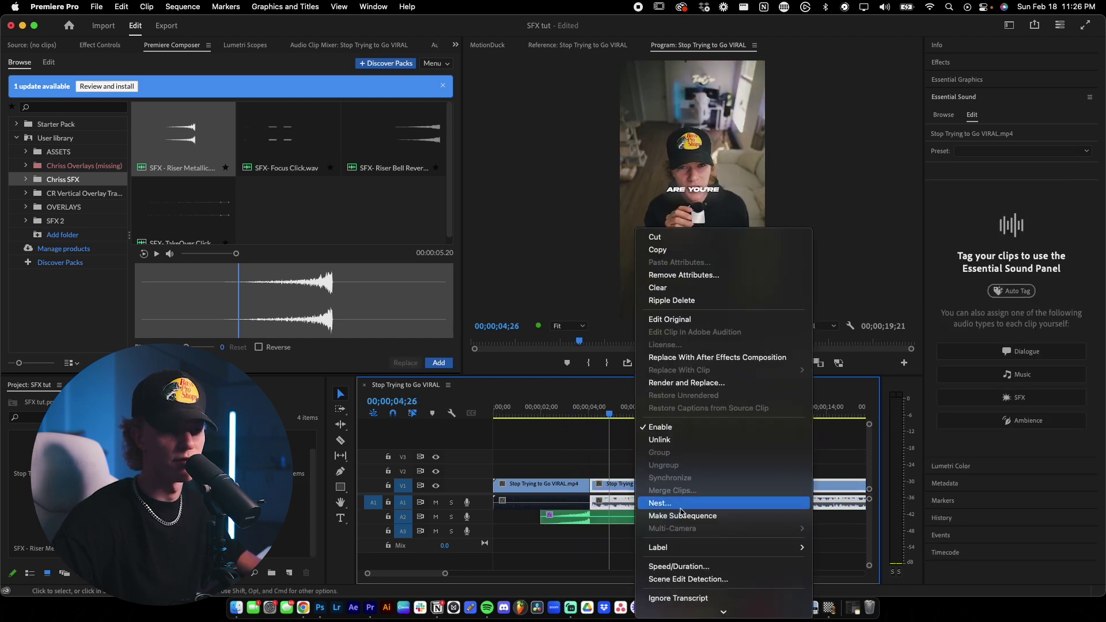
{"action": "left_click", "coordinate": [680, 440]}
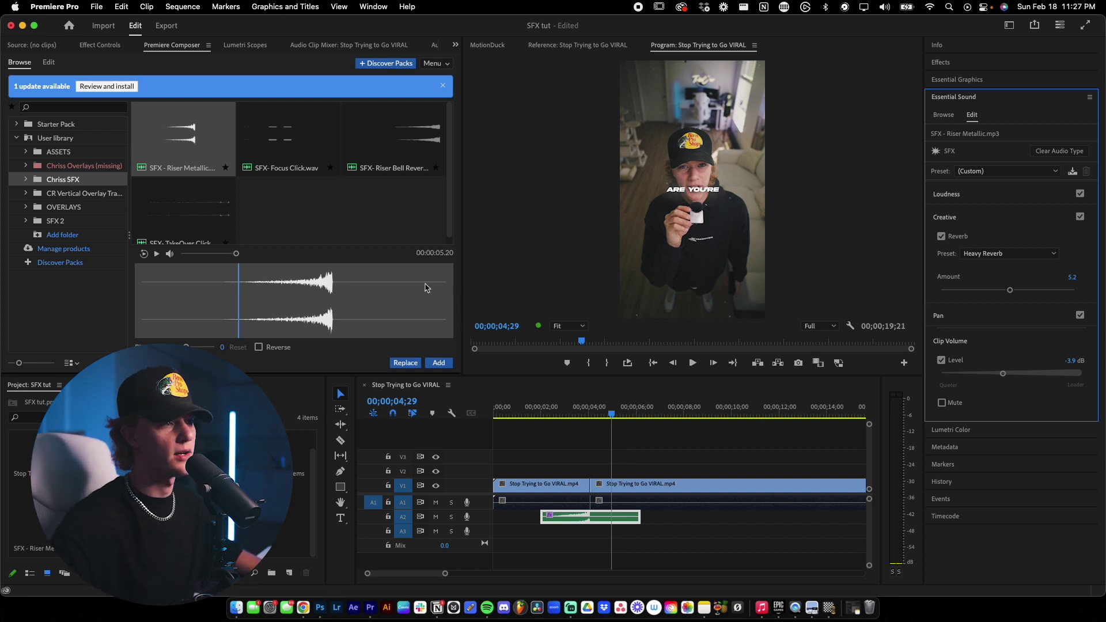
- Drop the TakeOver Click sound onto A3 at the 04;01 cut
{"action": "left_click_drag", "start_coordinate": [193, 209], "coordinate": [591, 540]}
{"action": "scroll", "coordinate": [590, 538], "scroll_direction": "up", "scroll_amount": 3}
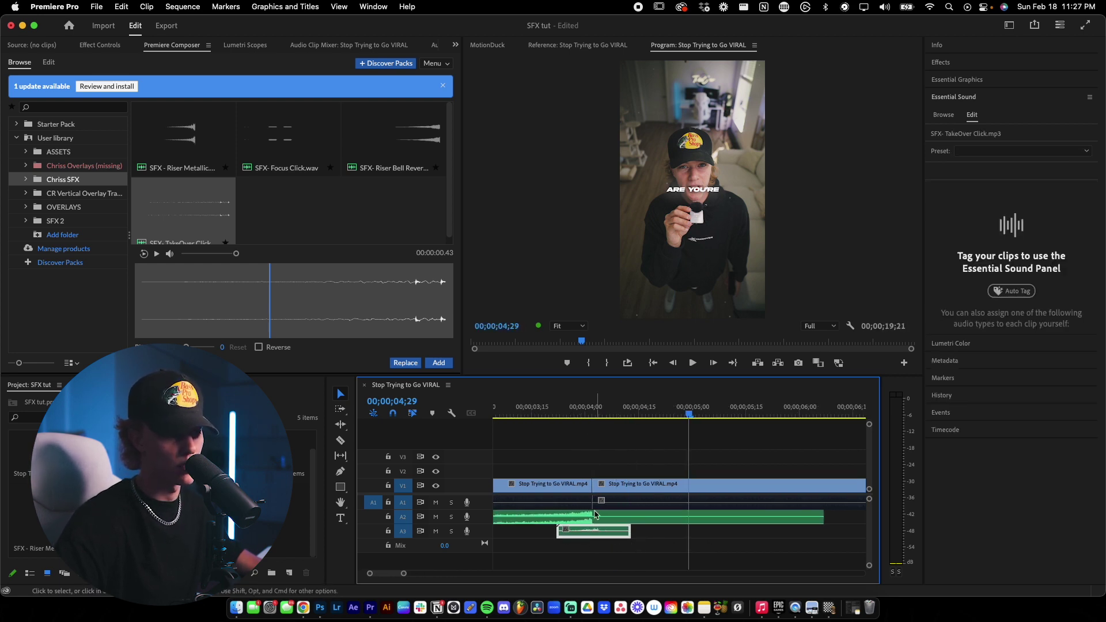
{"action": "left_click", "coordinate": [589, 410]}
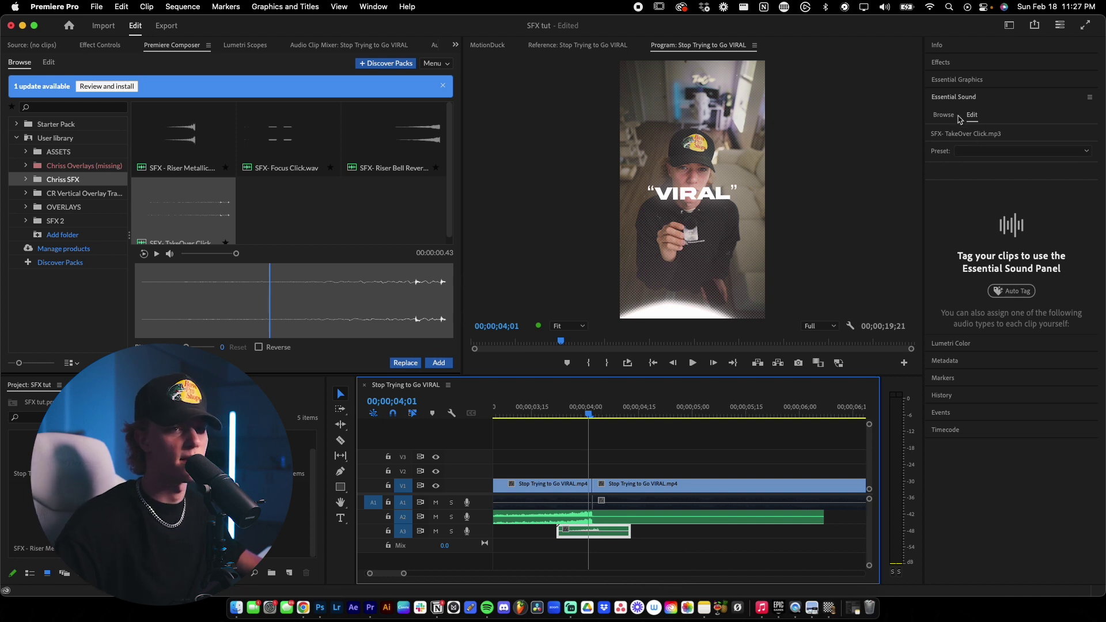
- Tag the TakeOver Click as SFX (Default) and play back the cut
{"action": "left_click", "coordinate": [956, 151]}
{"action": "mouse_move", "coordinate": [980, 187]}
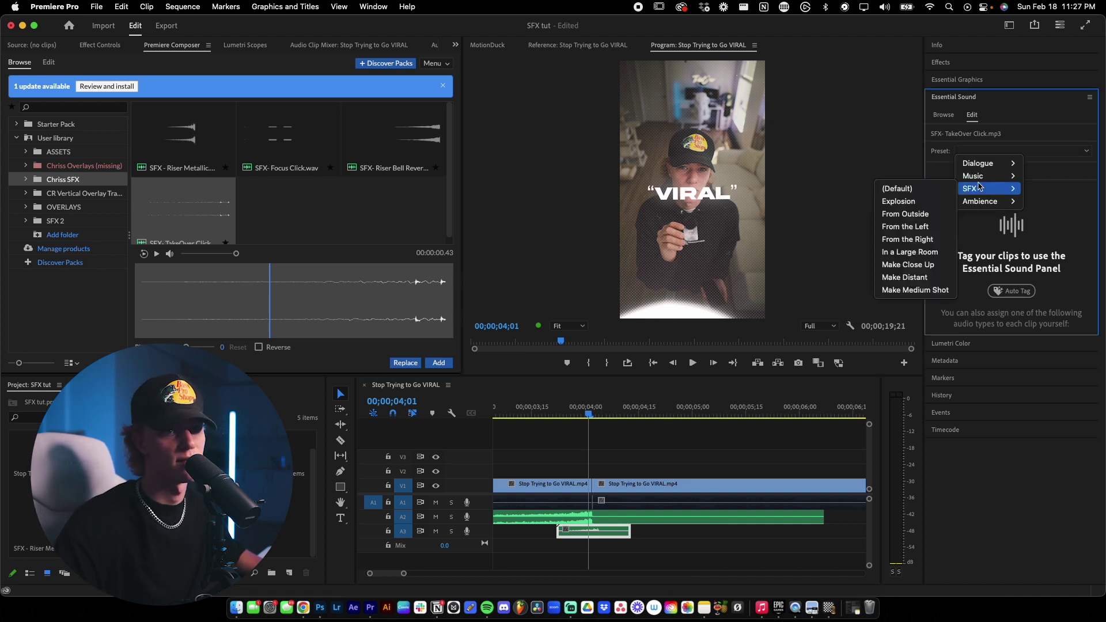
{"action": "left_click", "coordinate": [920, 188]}
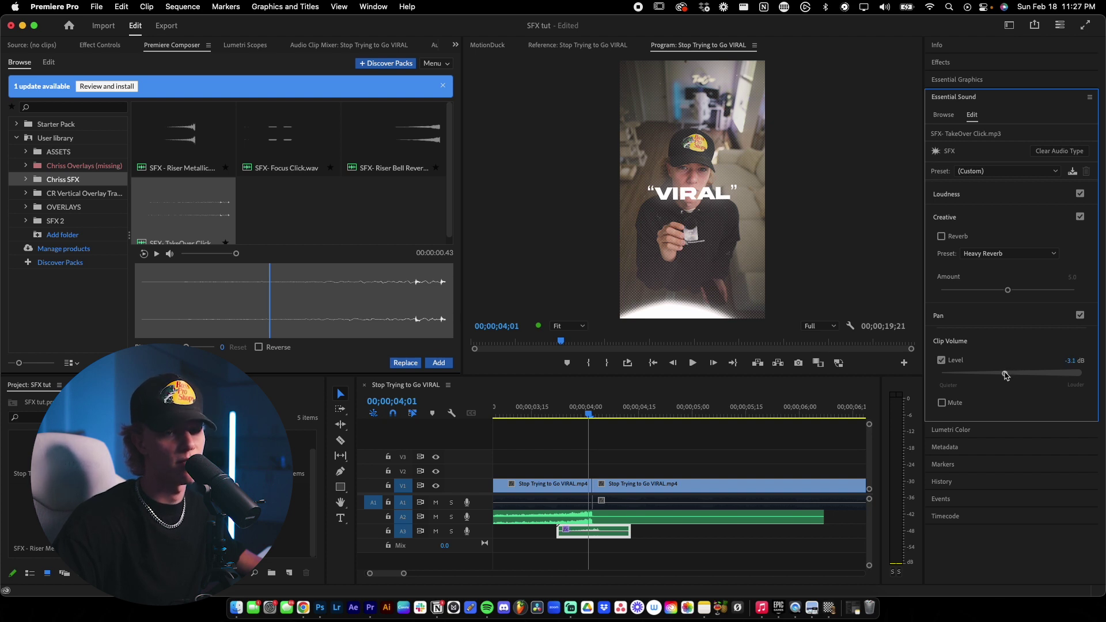
{"action": "left_click", "coordinate": [546, 413]}
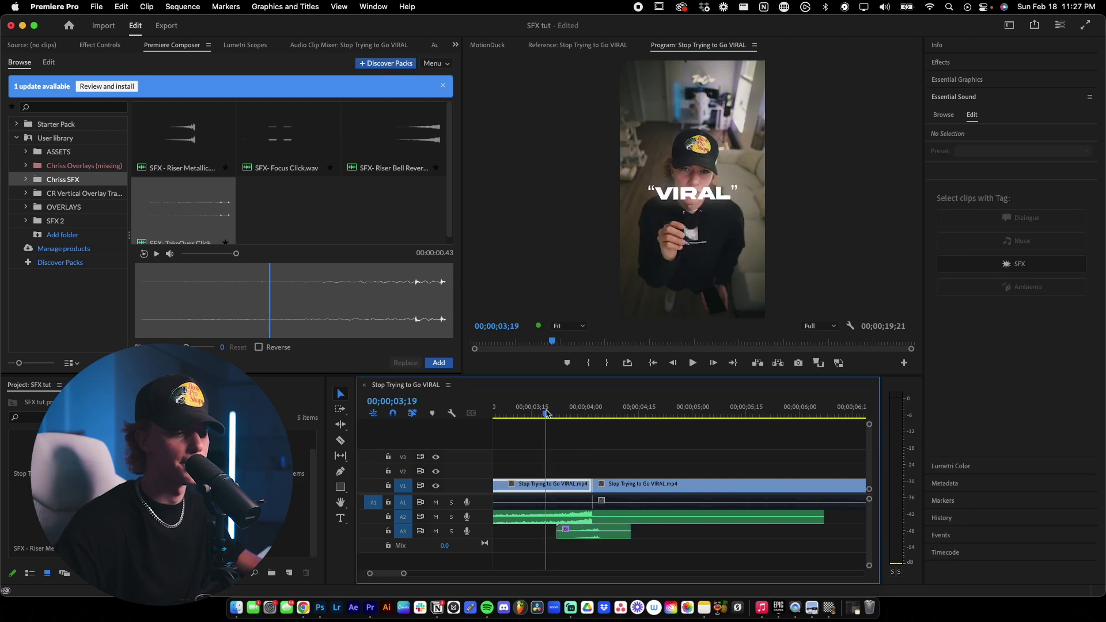
{"action": "key", "text": "space"}
{"action": "left_click", "coordinate": [582, 441]}
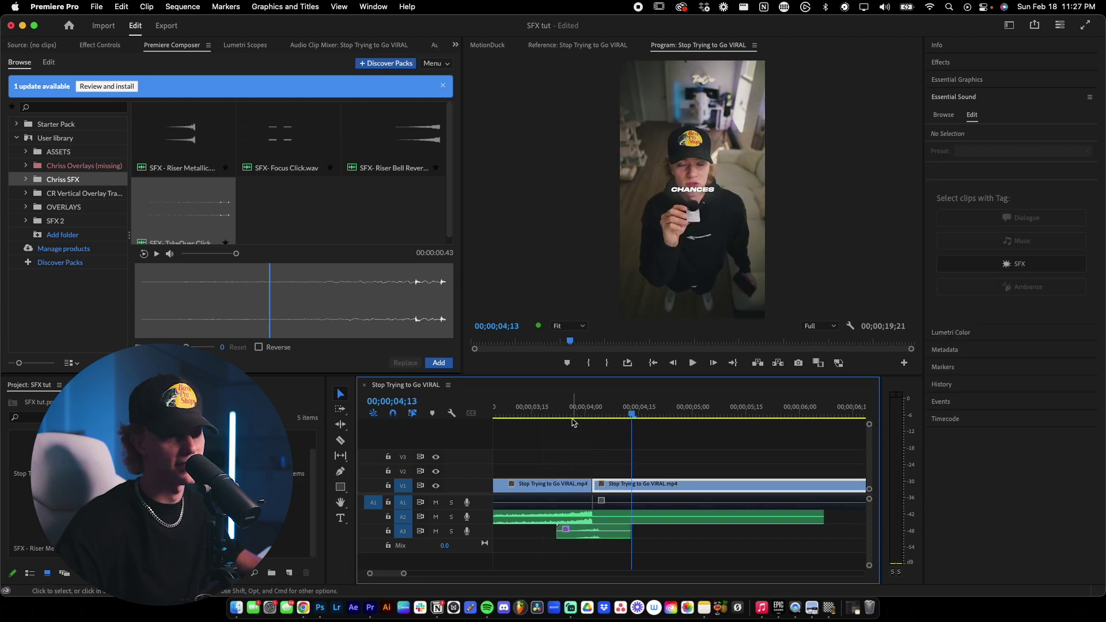
- Place a copy of the TakeOver Click at the cut near twelve seconds
{"action": "scroll", "coordinate": [548, 521], "scroll_direction": "down", "scroll_amount": 4, "text": "alt"}
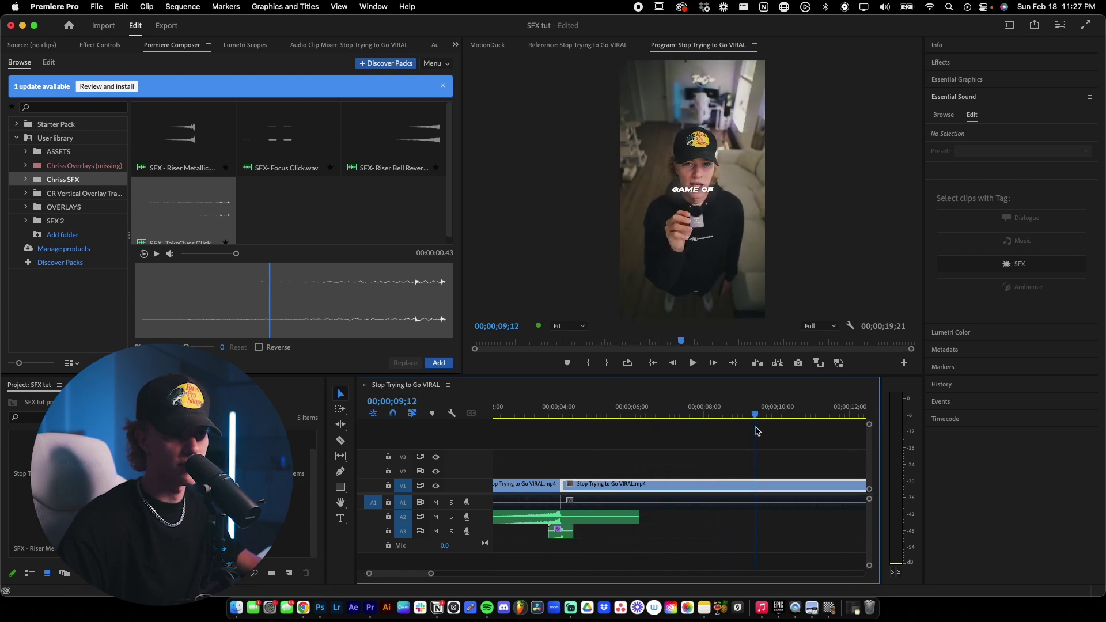
{"action": "left_click_drag", "start_coordinate": [762, 429], "coordinate": [843, 436]}
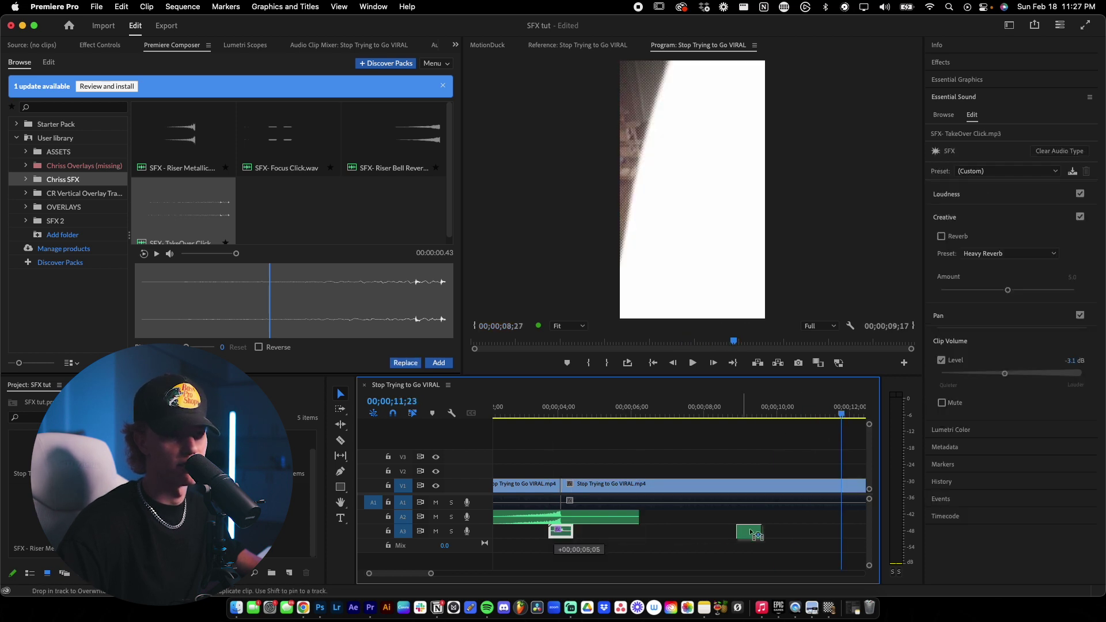
{"action": "left_click_drag", "start_coordinate": [849, 533], "coordinate": [849, 532]}
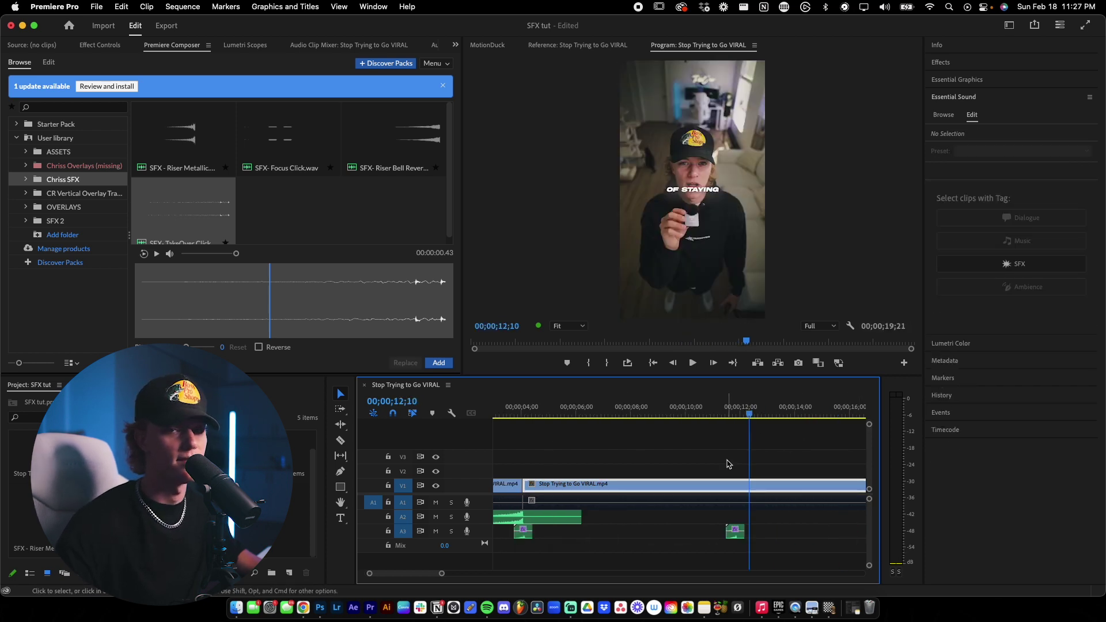
{"action": "left_click", "coordinate": [734, 539]}
{"action": "left_click", "coordinate": [720, 412]}
{"action": "key", "text": "space"}
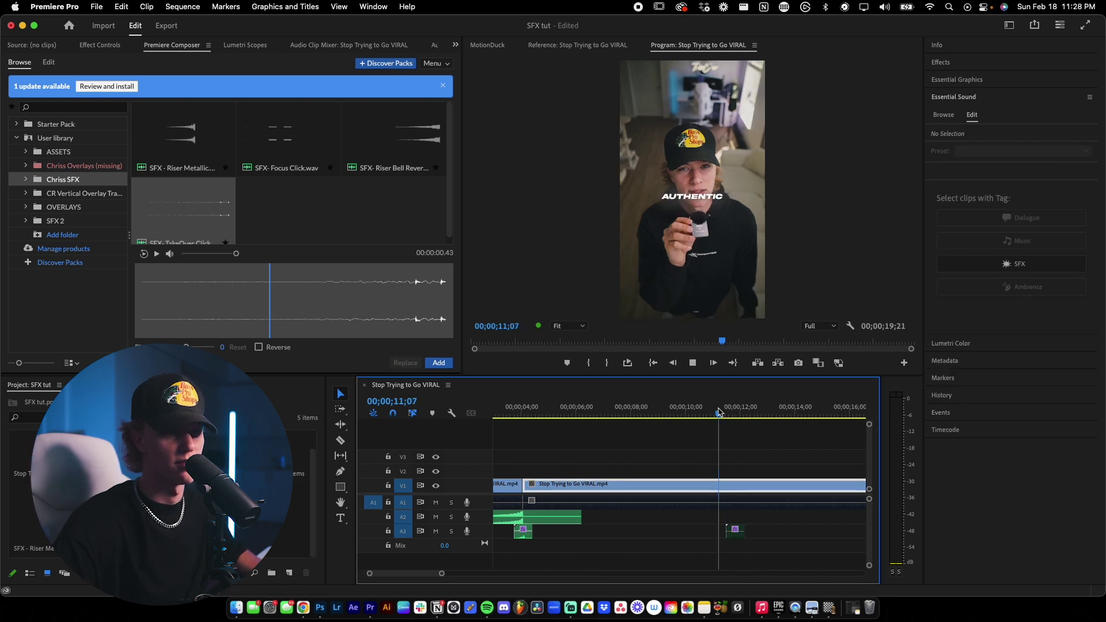
{"action": "left_click", "coordinate": [733, 528]}
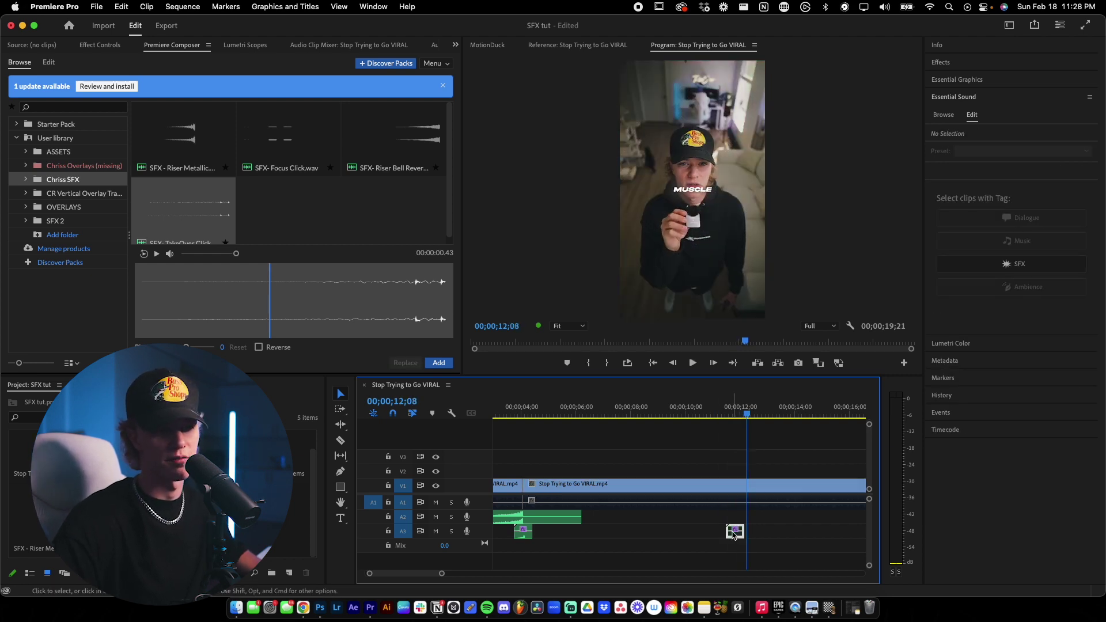
{"action": "left_click", "coordinate": [720, 411]}
{"action": "key", "text": "space"}
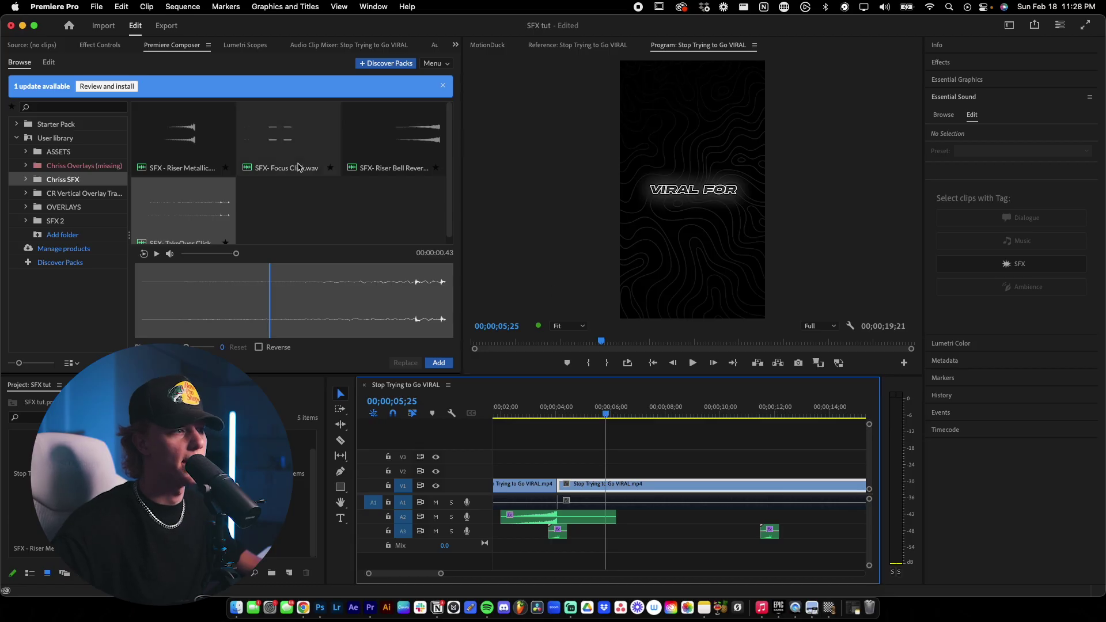
- Put SFX-Focus Click on A3 near 05;00, 12 frames earlier, auto-tagged as SFX
{"action": "left_click_drag", "start_coordinate": [312, 147], "coordinate": [322, 216]}
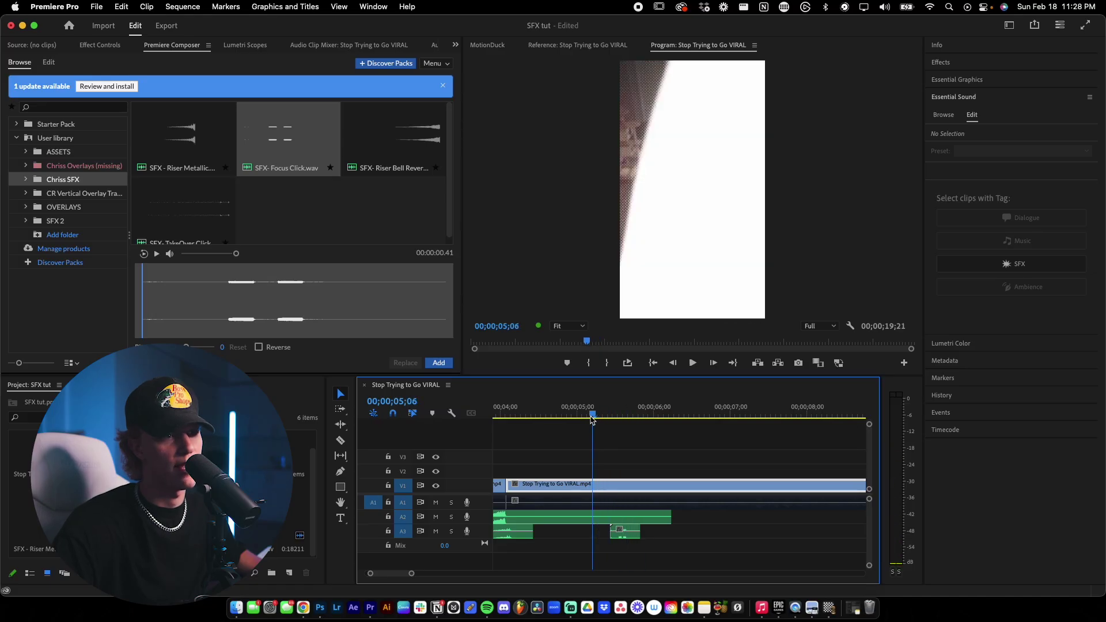
{"action": "mouse_move", "coordinate": [621, 527]}
{"action": "left_mouse_down"}
{"action": "mouse_move", "coordinate": [590, 536]}
{"action": "mouse_move", "coordinate": [629, 536]}
{"action": "left_mouse_up"}
{"action": "key", "text": "="}
{"action": "key", "text": "-"}
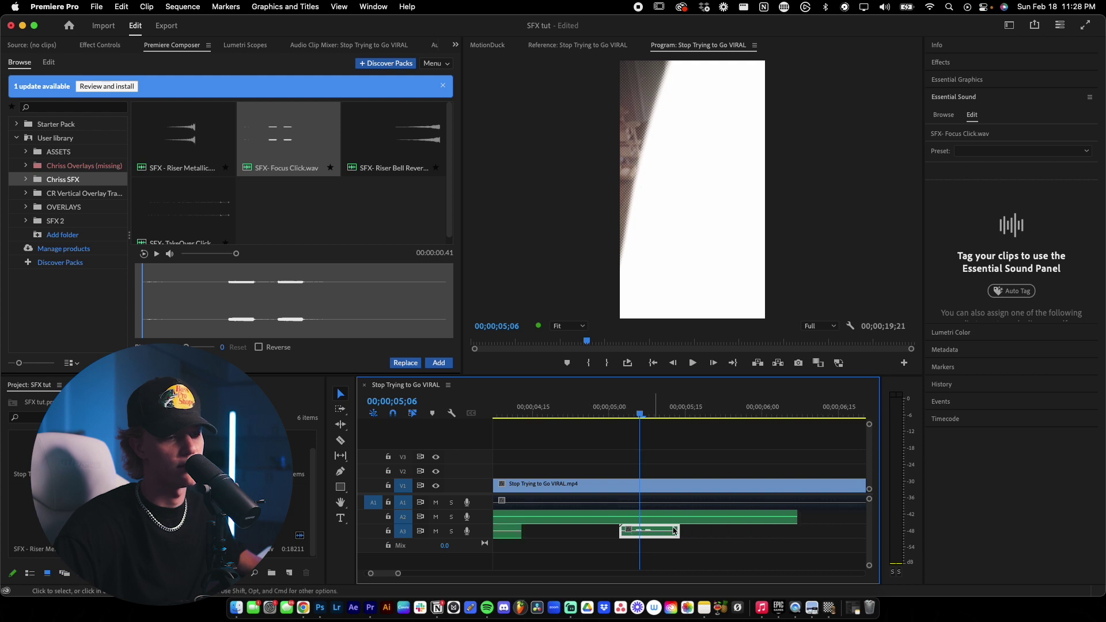
{"action": "left_click", "coordinate": [1027, 291]}
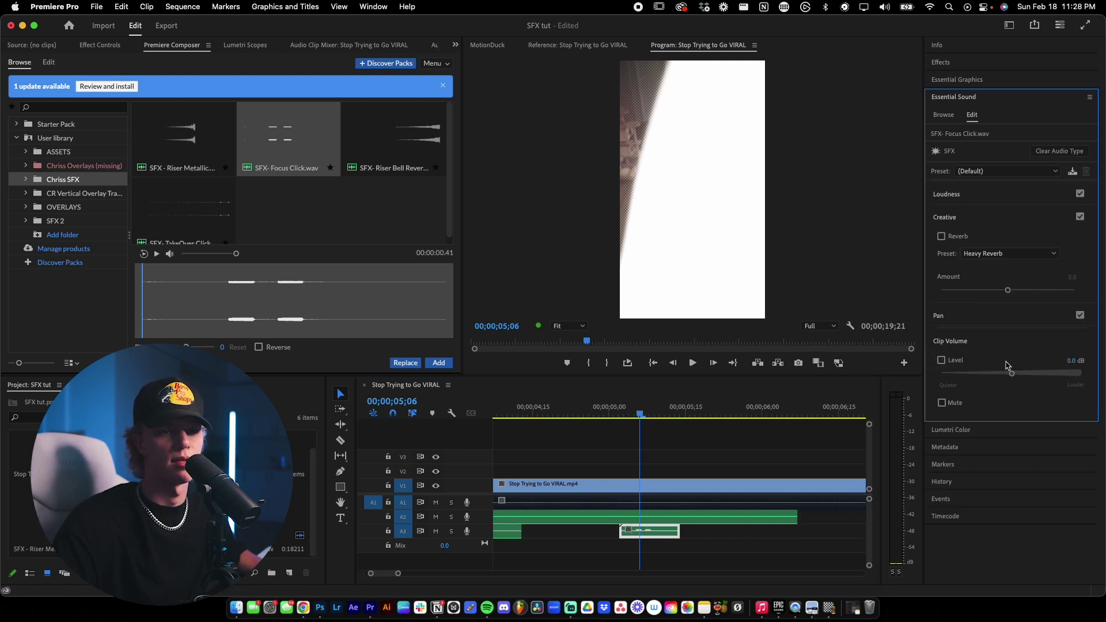
{"action": "left_click", "coordinate": [607, 412]}
{"action": "key", "text": "space"}
{"action": "left_click", "coordinate": [599, 416]}
{"action": "key", "text": "-"}
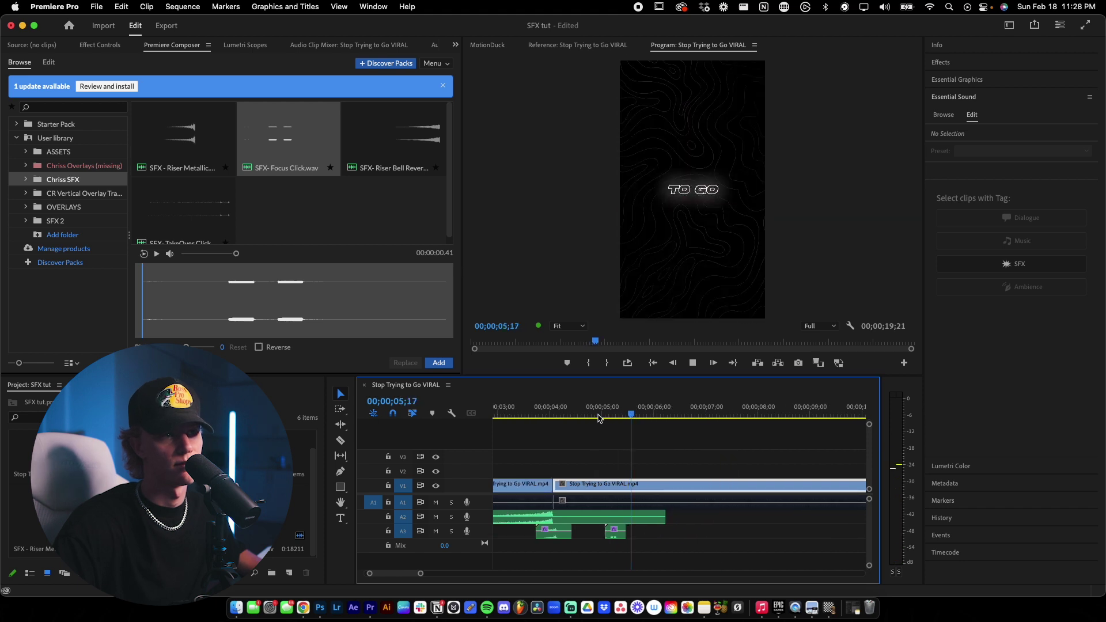
{"action": "key", "text": "space"}
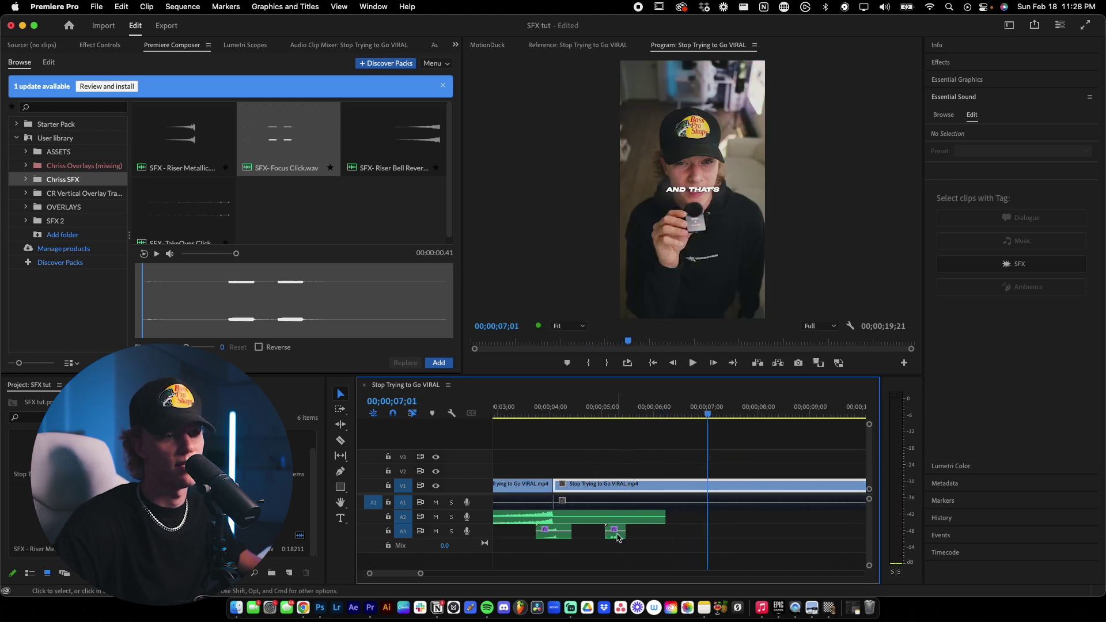
- Duplicate the Focus Click onto the cut near 06;15, deleting a misplaced first copy
{"action": "left_click_drag", "start_coordinate": [618, 537], "coordinate": [698, 533]}
{"action": "key", "text": "="}
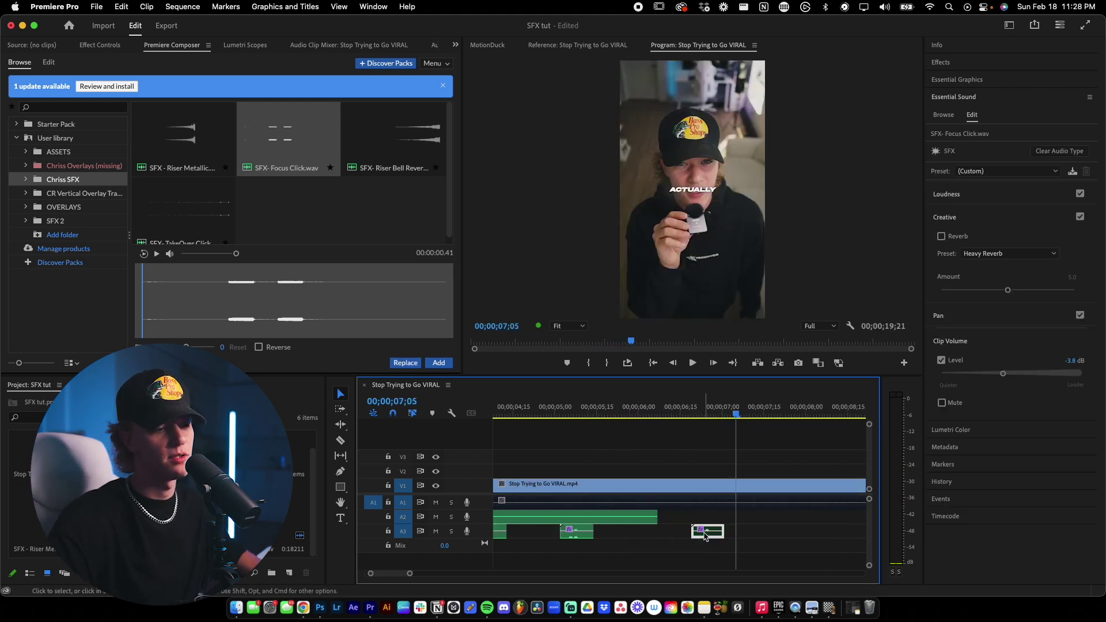
{"action": "key", "text": "-"}
{"action": "key", "text": "Delete"}
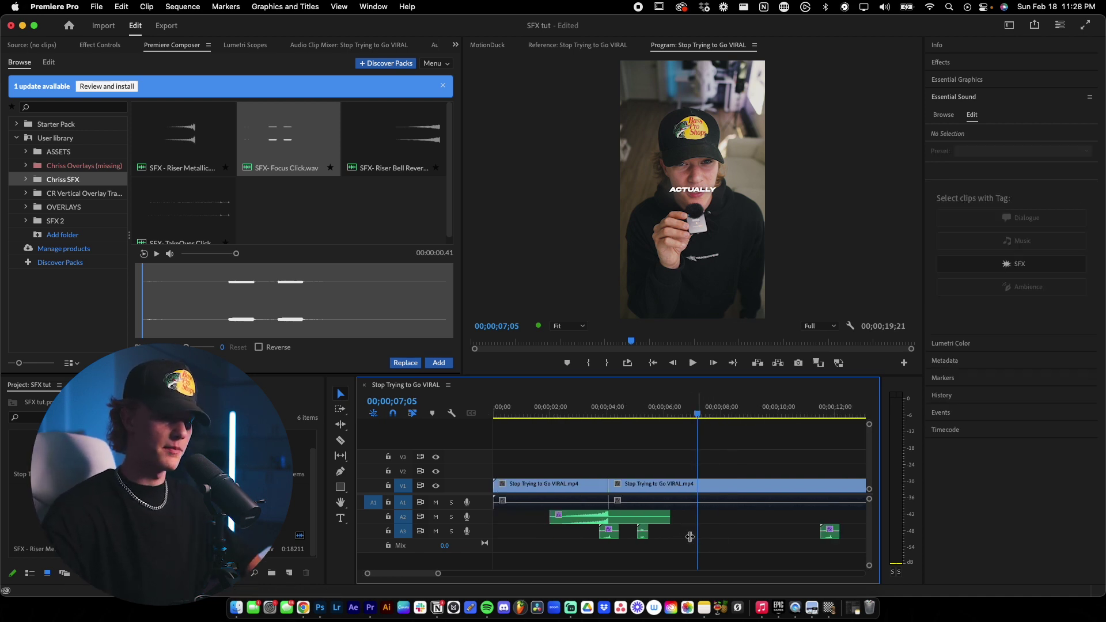
{"action": "left_click_drag", "start_coordinate": [612, 537], "coordinate": [694, 533]}
{"action": "key", "text": "="}
{"action": "key", "text": "="}
{"action": "left_click_drag", "start_coordinate": [628, 420], "coordinate": [690, 425]}
{"action": "left_click", "coordinate": [694, 525]}
{"action": "key", "text": "space"}
{"action": "key", "text": "backslash"}
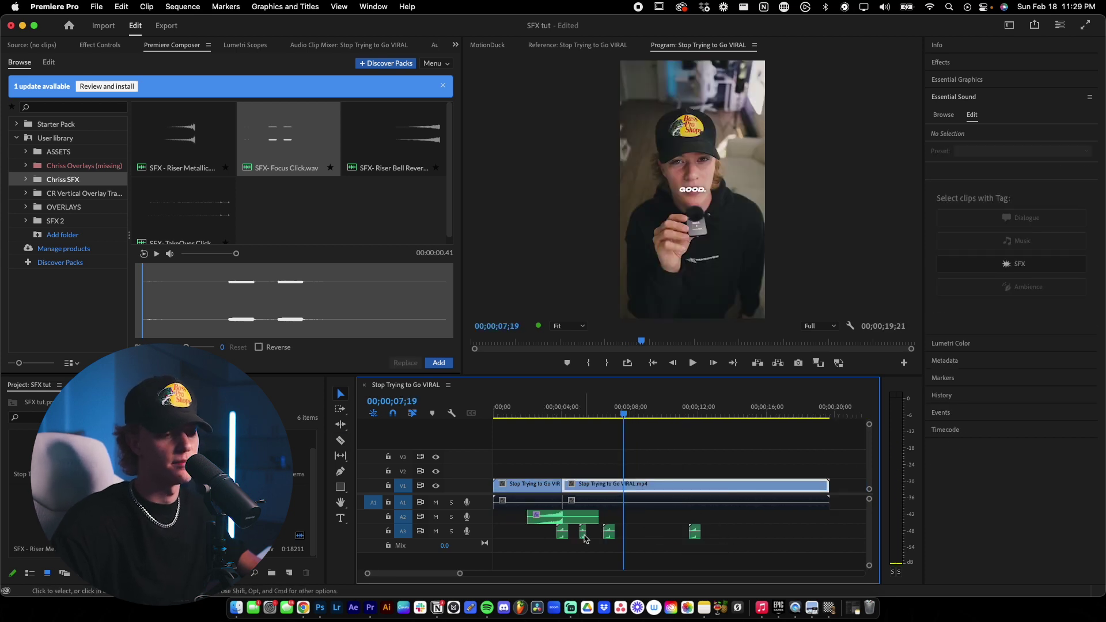
{"action": "left_click", "coordinate": [583, 533]}
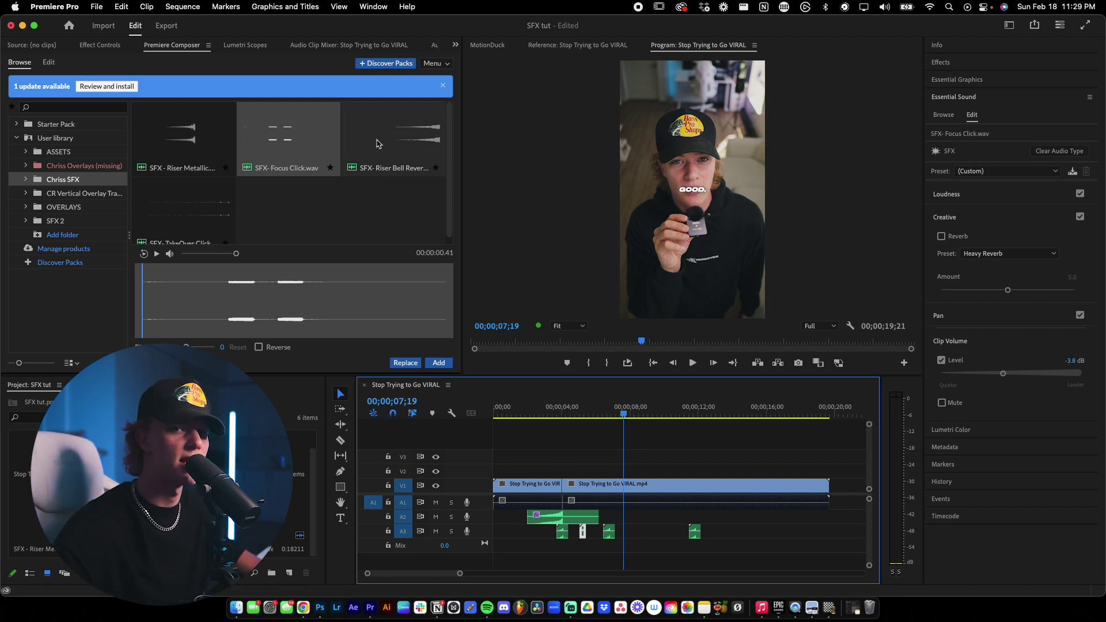
- Add the Riser Bell Reverse sound to A2 and preview it
{"action": "left_click_drag", "start_coordinate": [377, 144], "coordinate": [690, 522]}
{"action": "key", "text": "space"}
{"action": "left_click", "coordinate": [689, 522]}
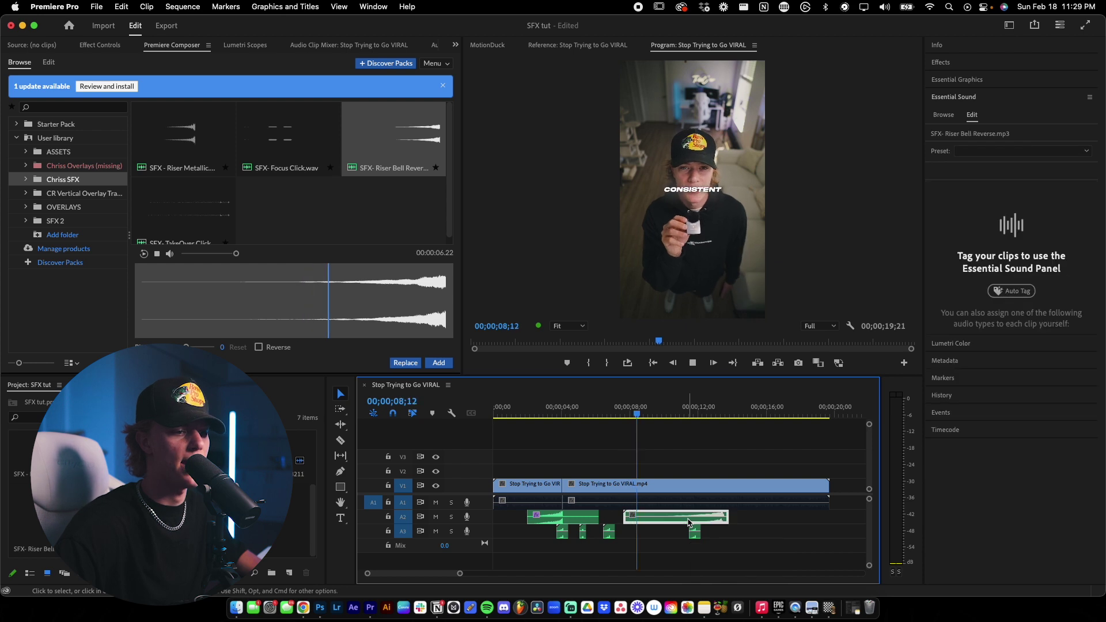
{"action": "left_click", "coordinate": [378, 301]}
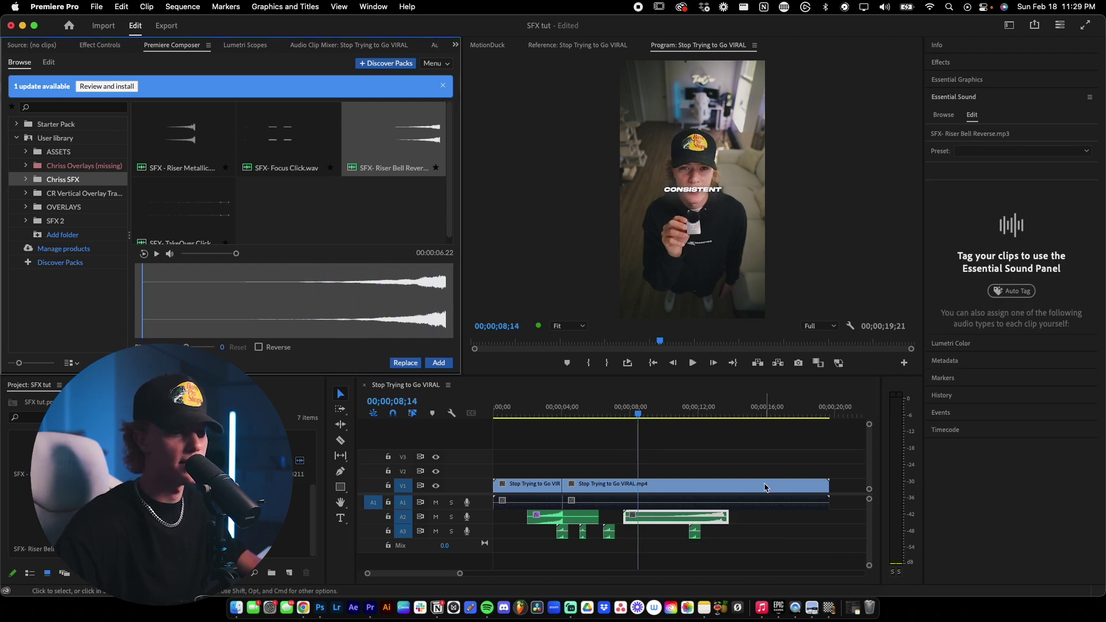
{"action": "left_click", "coordinate": [756, 520]}
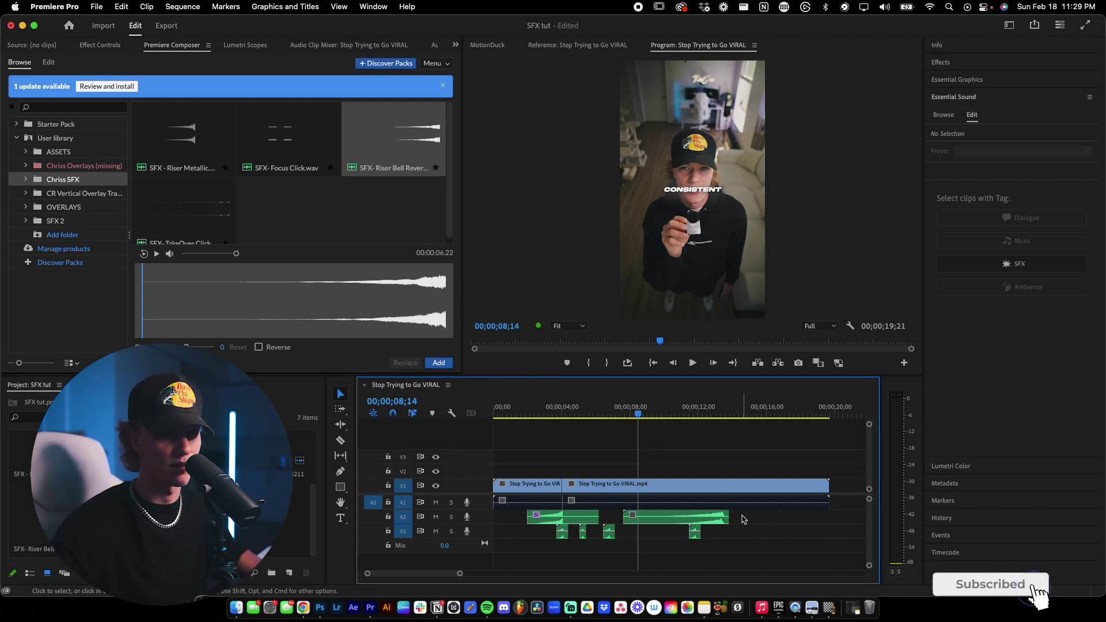
- Slide the Riser Bell Reverse clip so it meets the cut near 10;21
{"action": "left_click", "coordinate": [674, 425]}
{"action": "key", "text": "="}
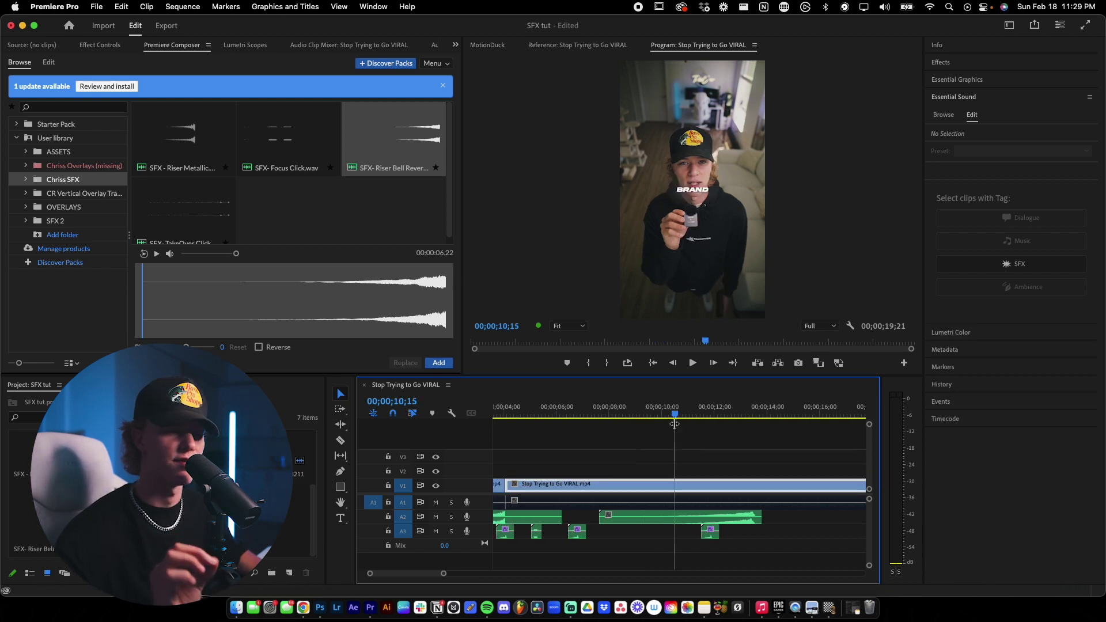
{"action": "key", "text": "space"}
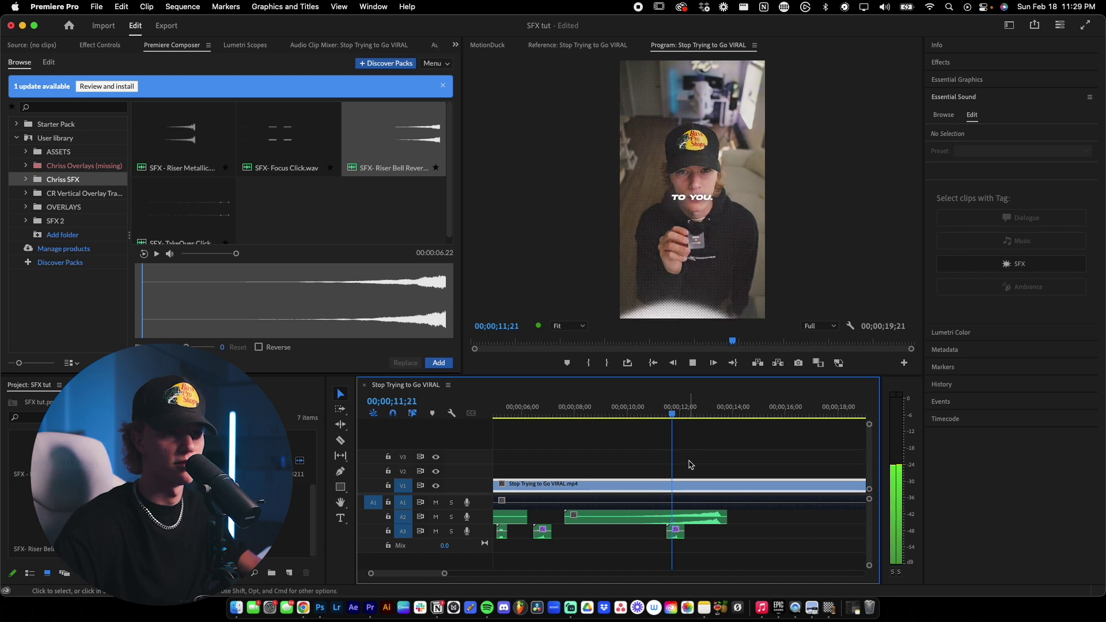
{"action": "left_click_drag", "start_coordinate": [574, 514], "coordinate": [683, 522]}
{"action": "left_click", "coordinate": [647, 411]}
{"action": "scroll", "coordinate": [667, 479], "scroll_direction": "up", "scroll_amount": 3, "text": "alt"}
{"action": "left_click_drag", "start_coordinate": [622, 411], "coordinate": [684, 419]}
{"action": "scroll", "coordinate": [685, 508], "scroll_direction": "up", "scroll_amount": 2, "text": "alt"}
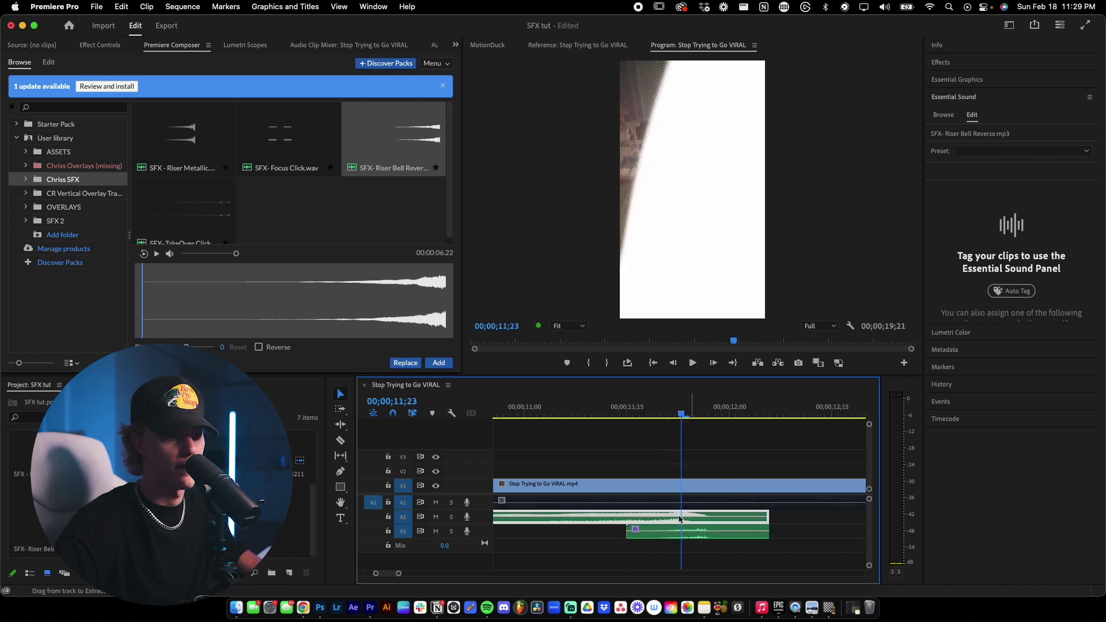
{"action": "left_click_drag", "start_coordinate": [685, 518], "coordinate": [685, 518]}
{"action": "scroll", "coordinate": [686, 519], "scroll_direction": "down", "scroll_amount": 4, "text": "alt"}
- Apply the default SFX preset to the Riser Bell Reverse and play the cut
{"action": "left_click", "coordinate": [980, 151]}
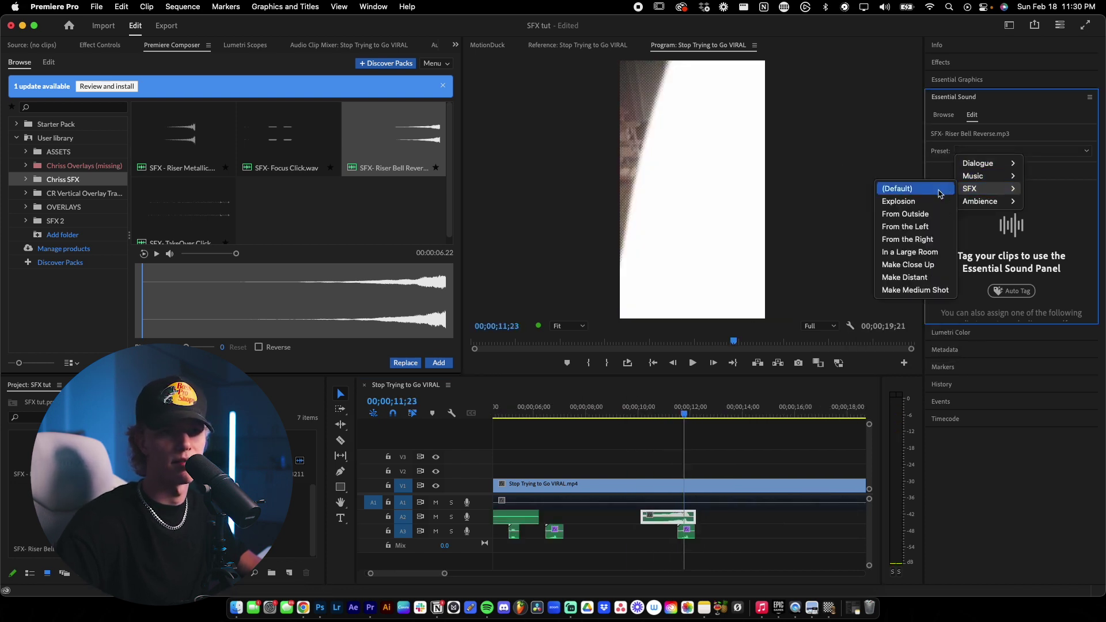
{"action": "left_click", "coordinate": [950, 191]}
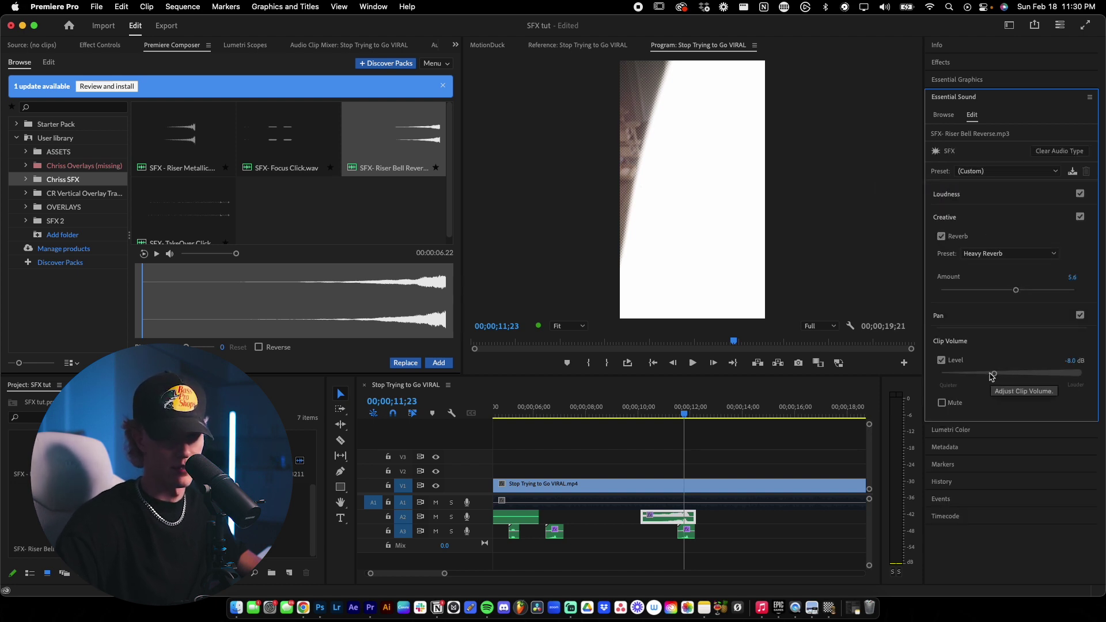
{"action": "left_click", "coordinate": [628, 409]}
{"action": "key", "text": "space"}
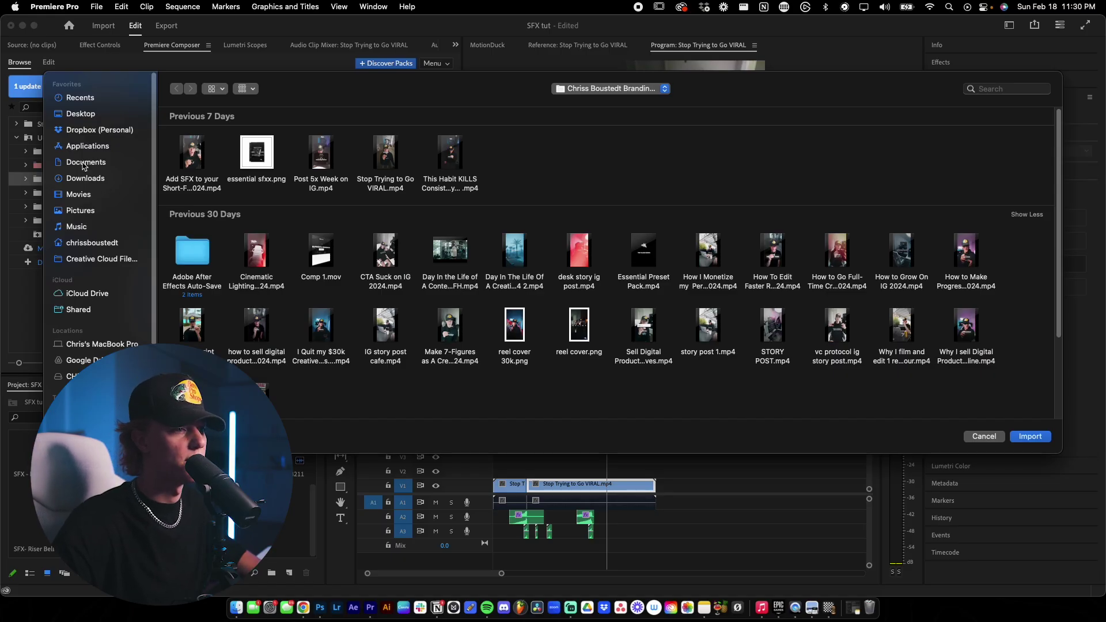
- Import the SoFaygo type beat from Documents and mark an In point at 24;02
{"action": "left_click", "coordinate": [83, 163]}
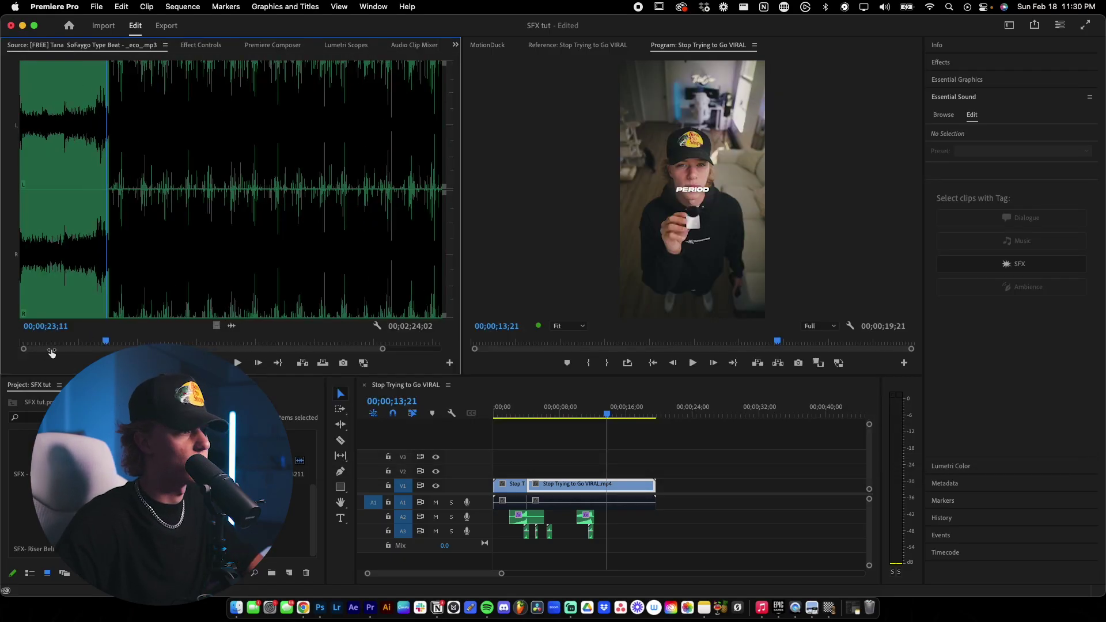
{"action": "left_click", "coordinate": [193, 269]}
{"action": "key", "text": "i"}
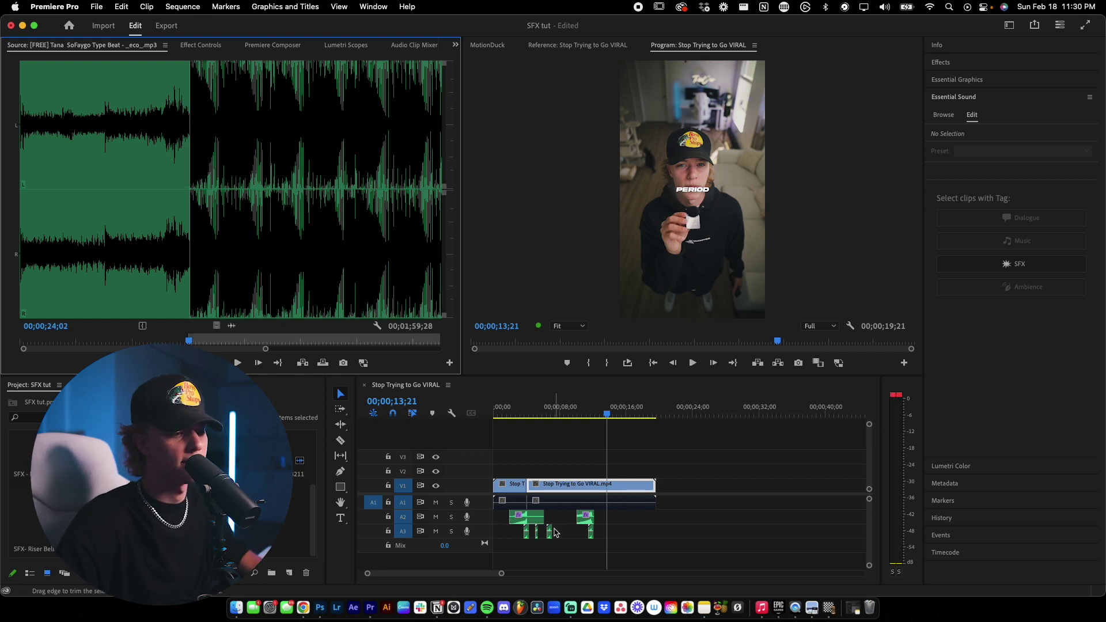
- Lay the trimmed music on a new A4 track starting at 0
{"action": "key", "text": "equal"}
{"action": "key", "text": "equal"}
{"action": "key", "text": "equal"}
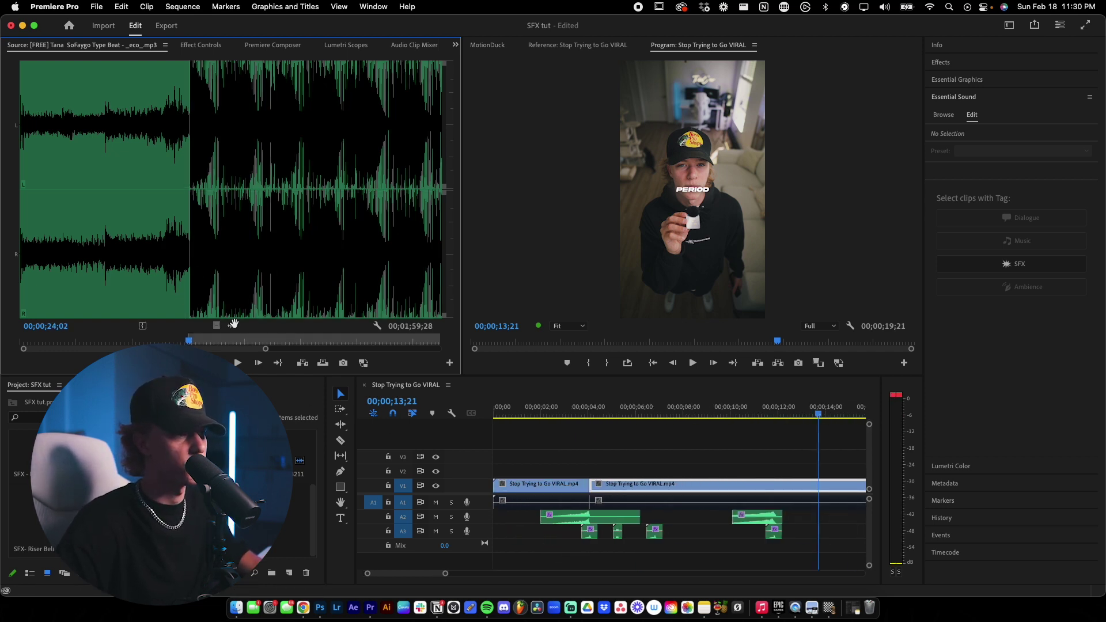
{"action": "left_click_drag", "start_coordinate": [234, 324], "coordinate": [531, 529]}
{"action": "left_click_drag", "start_coordinate": [602, 554], "coordinate": [501, 546]}
{"action": "key", "text": "minus"}
{"action": "key", "text": "minus"}
{"action": "key", "text": "minus"}
{"action": "left_click", "coordinate": [590, 549]}
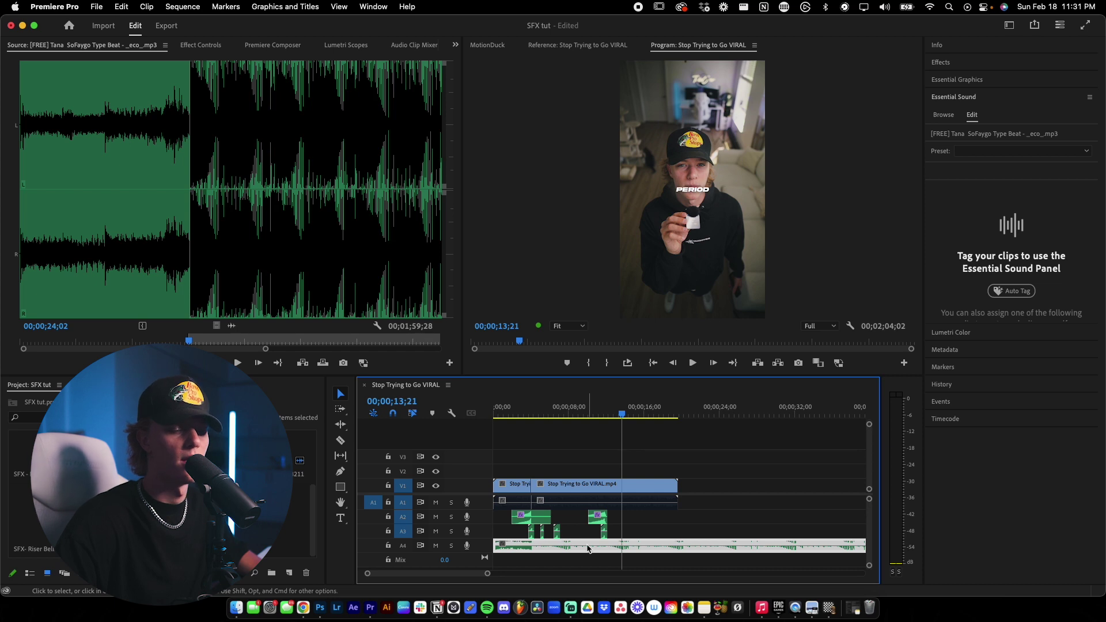
- Auto Tag the A4 SoFaygo beat clip in Essential Sound
{"action": "left_click", "coordinate": [1013, 290]}
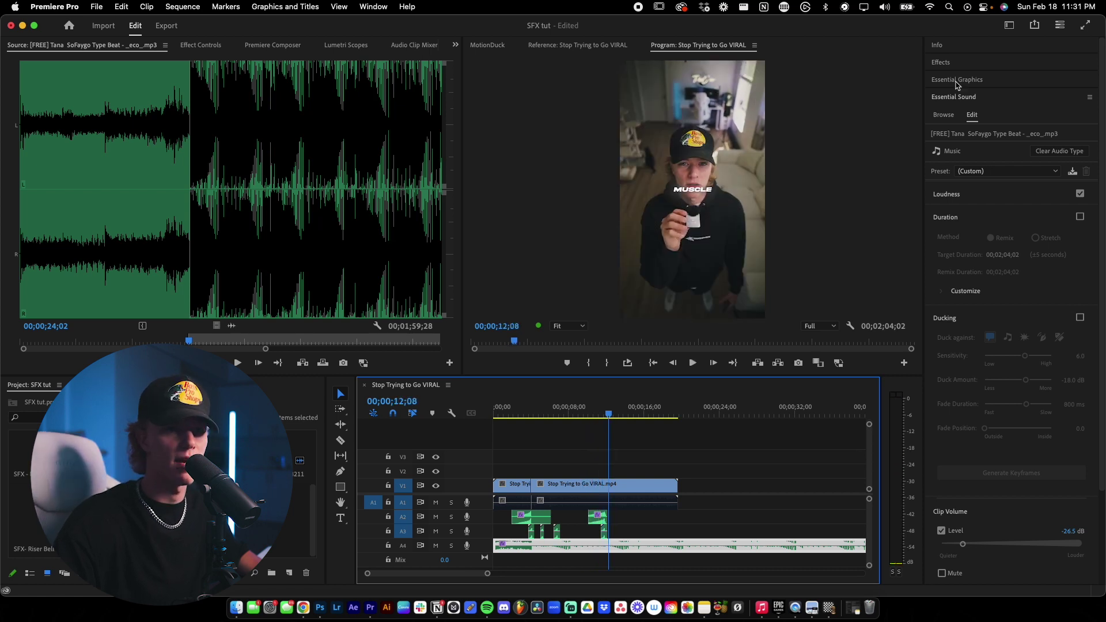
- Search the effects for 'lowpa' and drag Filter and EQ > Lowpass onto the SoFaygo Type Beat music on A4
{"action": "left_click", "coordinate": [953, 63]}
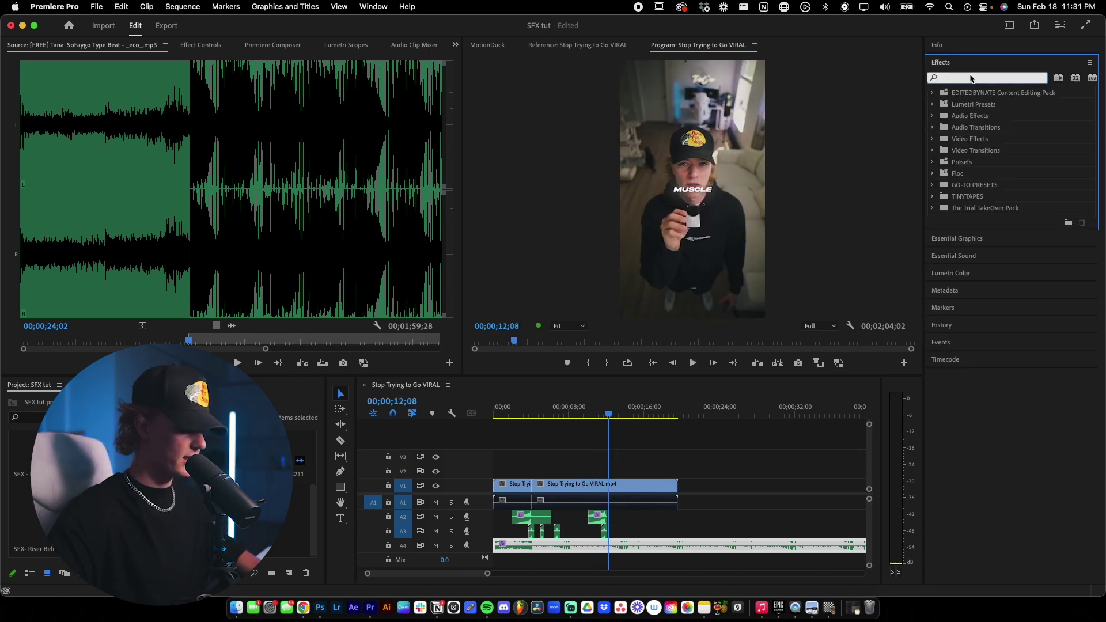
{"action": "left_click", "coordinate": [972, 78]}
{"action": "type", "text": "lowpass"}
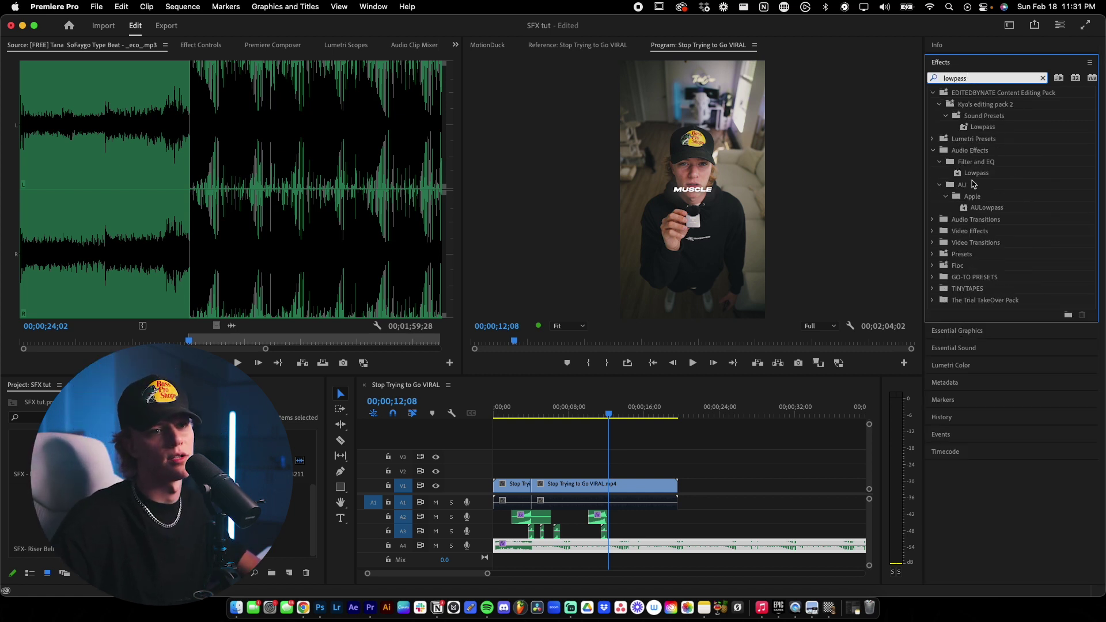
{"action": "left_click", "coordinate": [994, 128]}
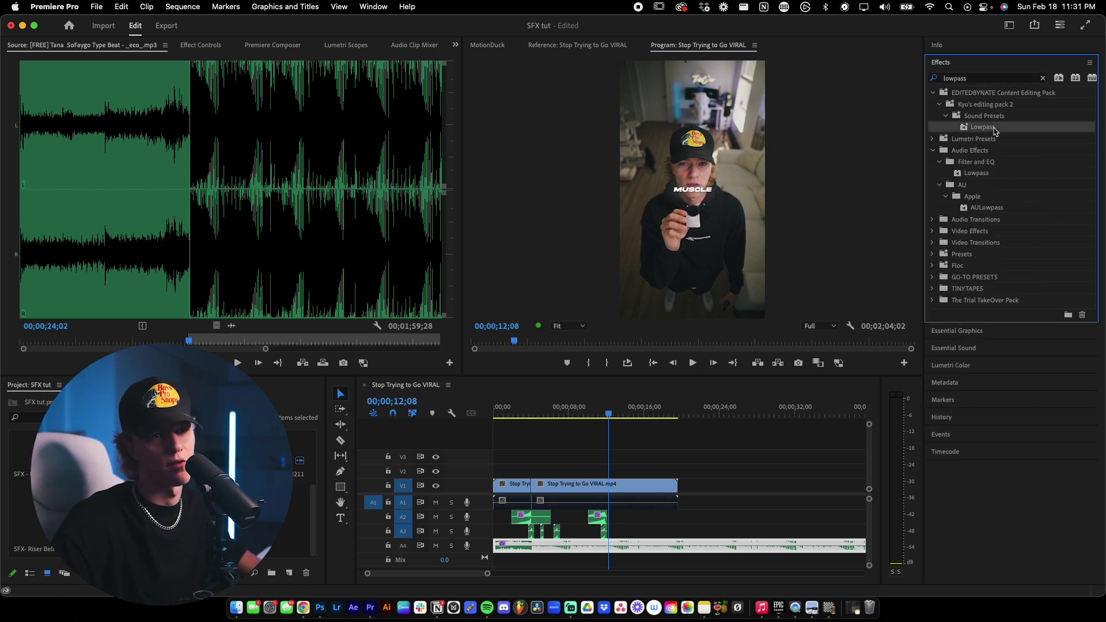
{"action": "left_click", "coordinate": [983, 176]}
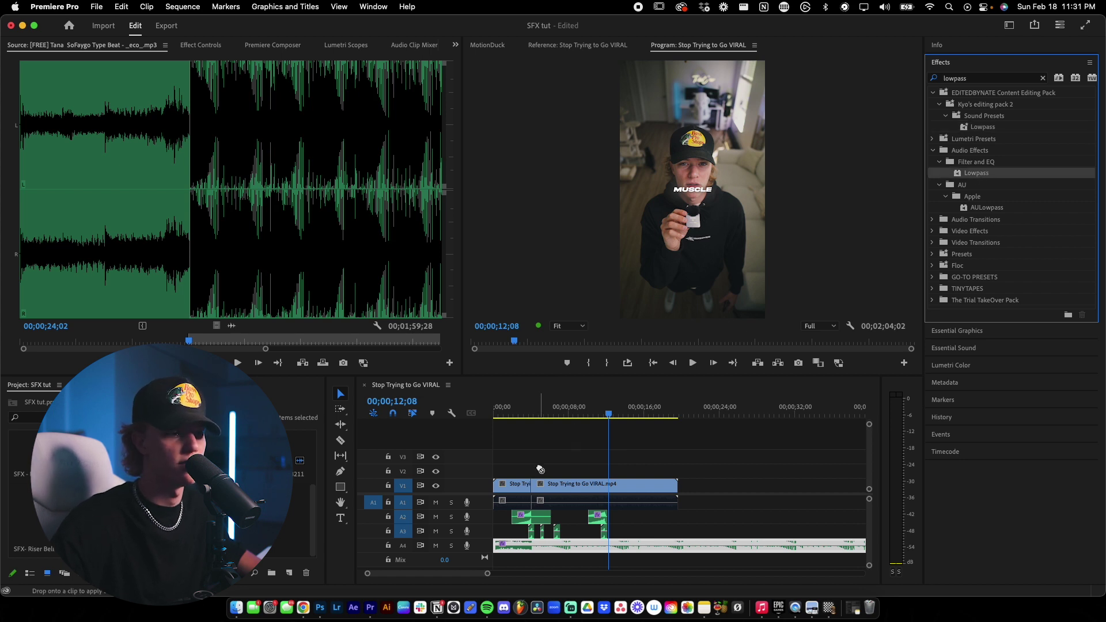
{"action": "left_click_drag", "start_coordinate": [531, 487], "coordinate": [521, 544]}
{"action": "left_click", "coordinate": [201, 45]}
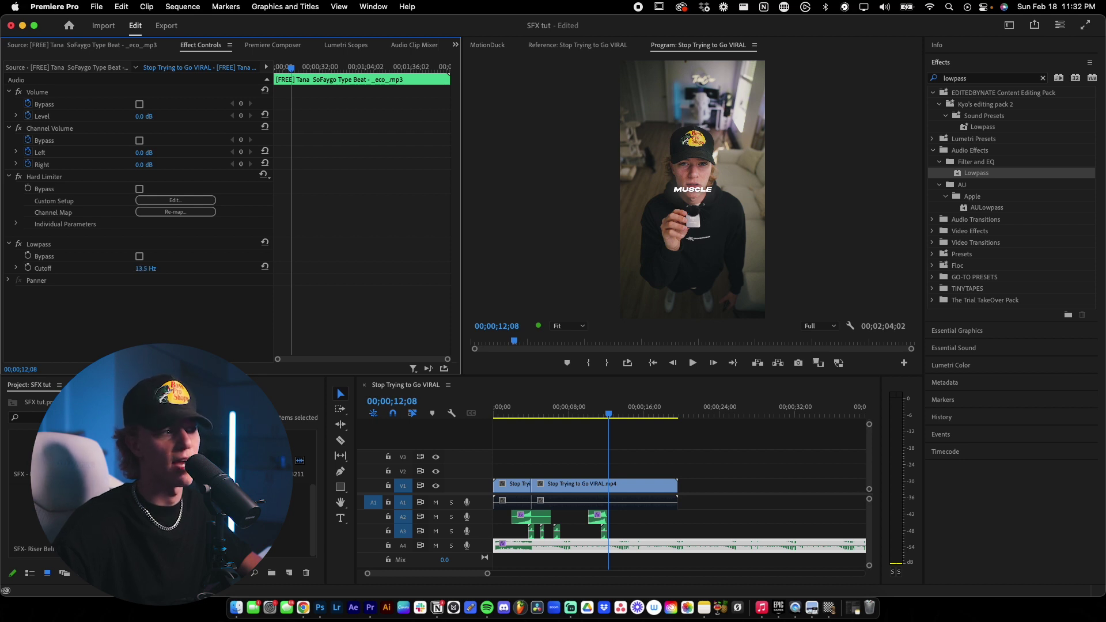
- Play the sequence while scrubbing the music's Lowpass cutoff up from near zero to about 6014.8 Hz
{"action": "key", "text": "space"}
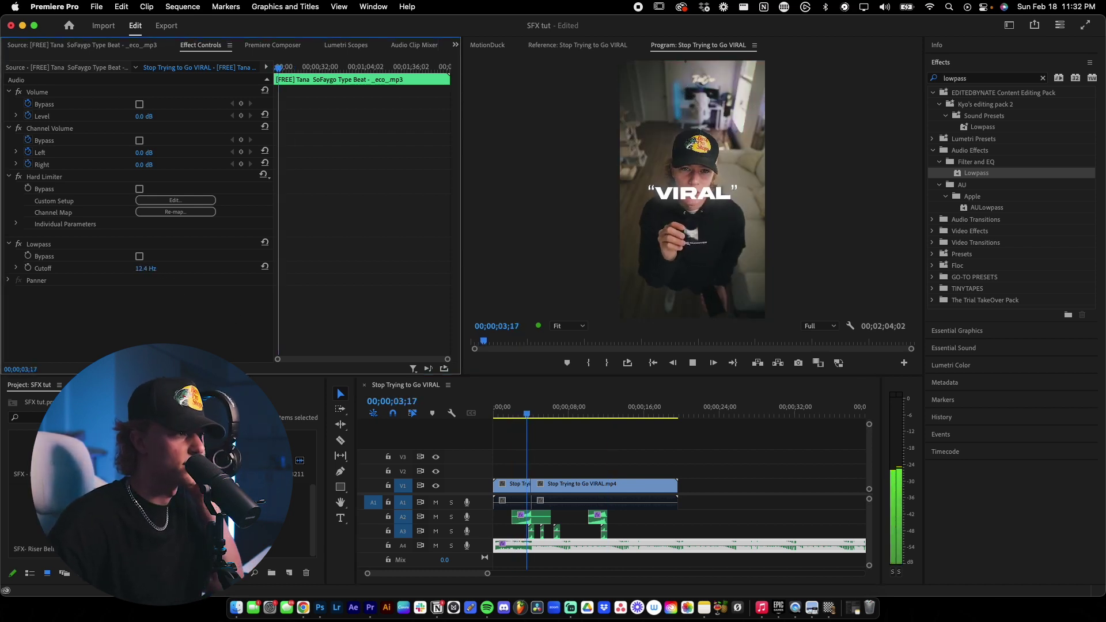
{"action": "mouse_move", "coordinate": [147, 269]}
{"action": "left_mouse_down"}
{"action": "mouse_move", "coordinate": [173, 269]}
{"action": "mouse_move", "coordinate": [156, 269]}
{"action": "left_mouse_up"}
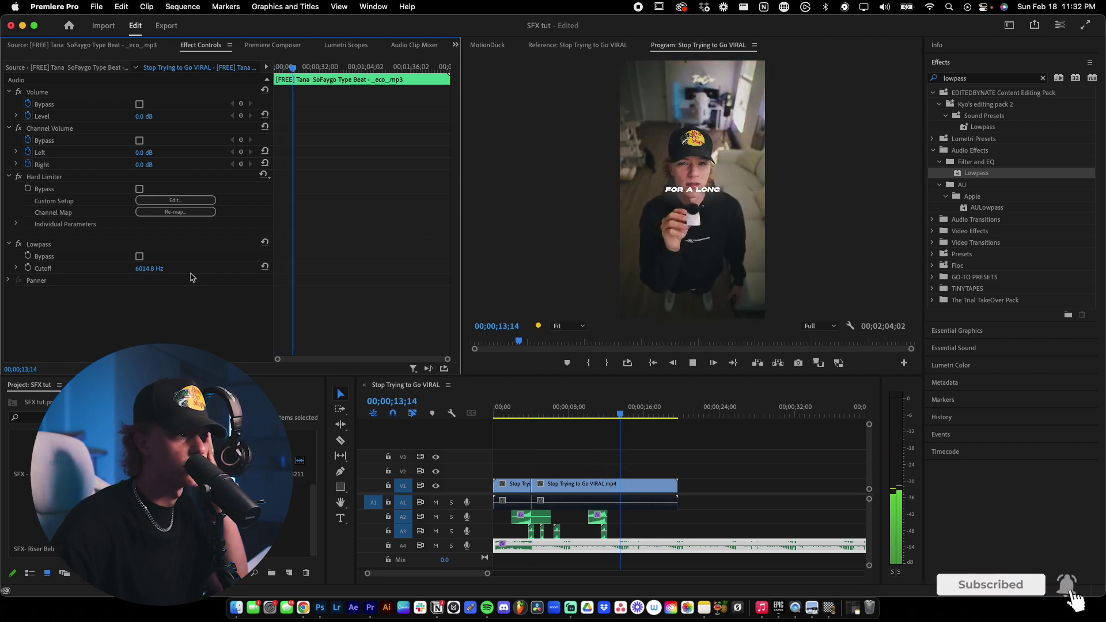